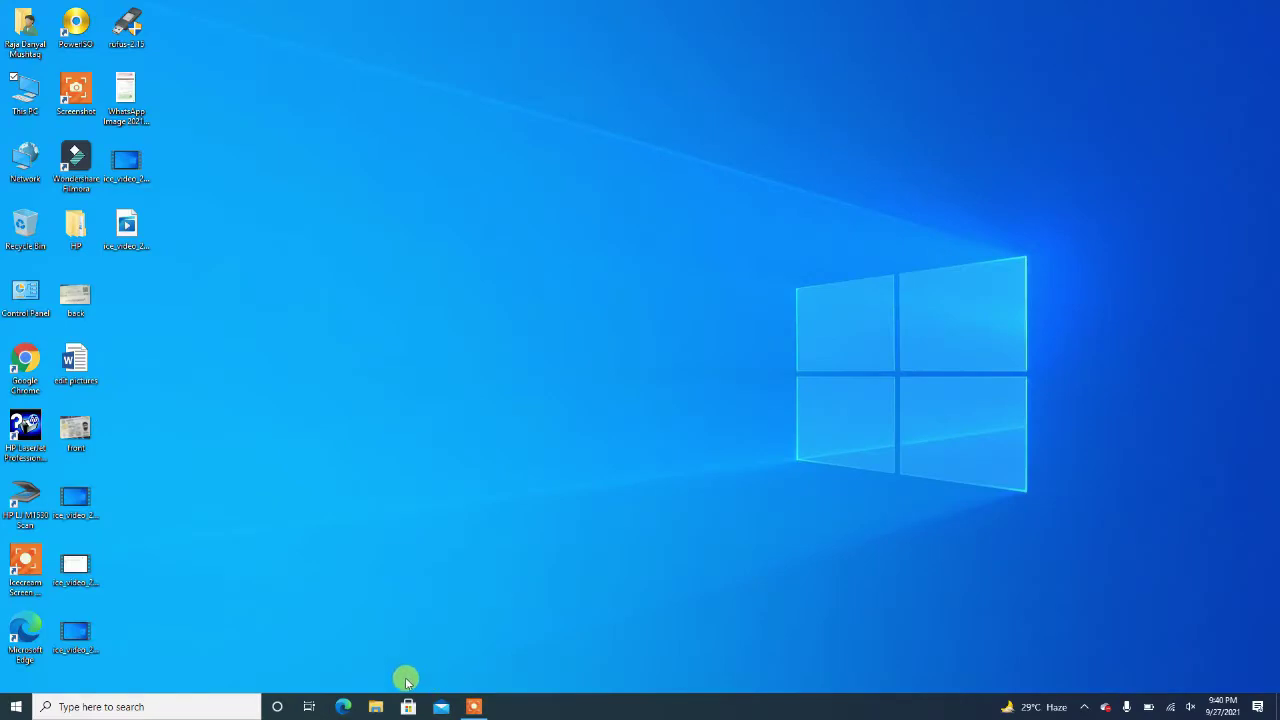
# Check the contents of the CCCOMA_X64FRE_EN-GB_DV9 (I:) USB drive and locate the Win10_1909_EnglishInternational_x64 image on Softwares (D:)
pyautogui.doubleClick(14, 100)
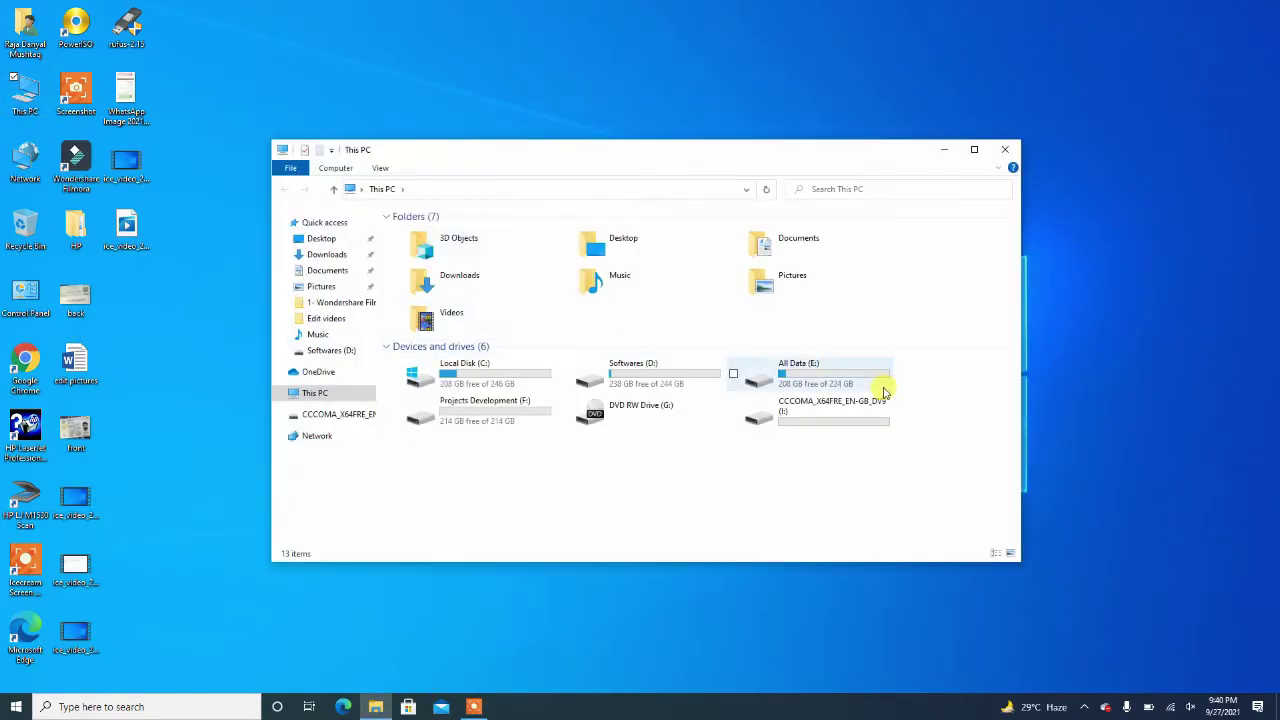
pyautogui.doubleClick(808, 430)
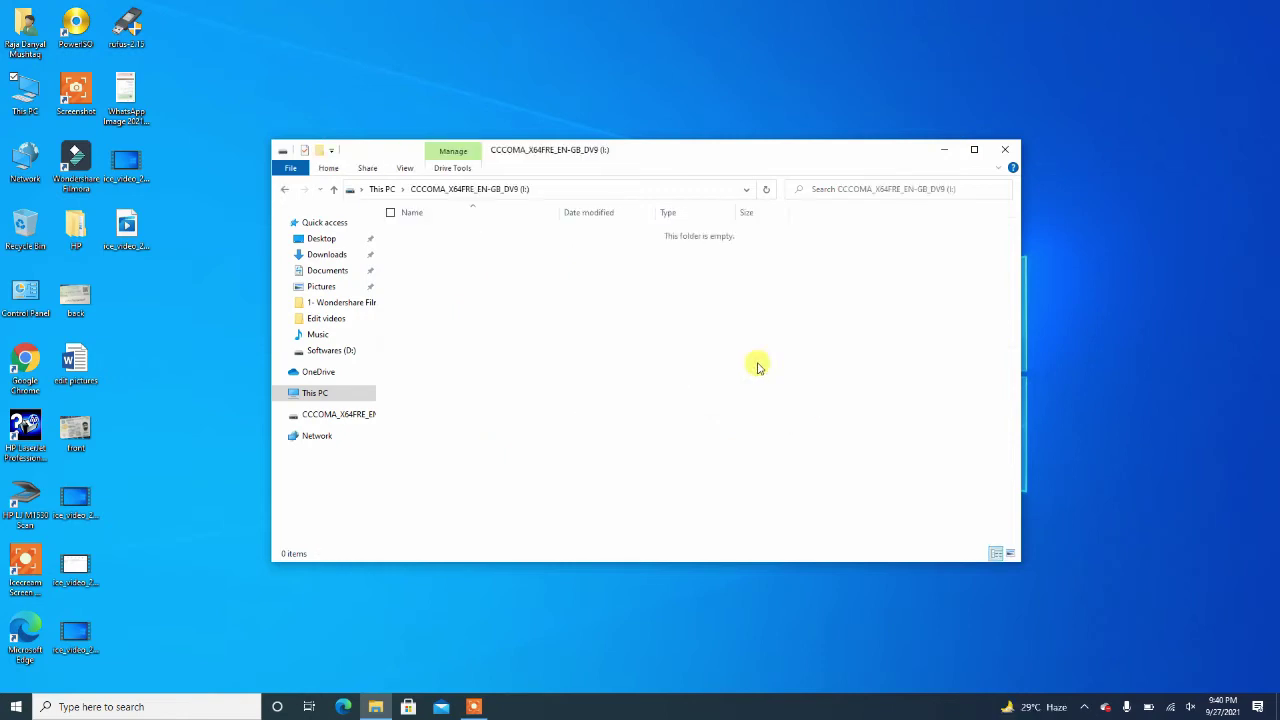
pyautogui.click(284, 189)
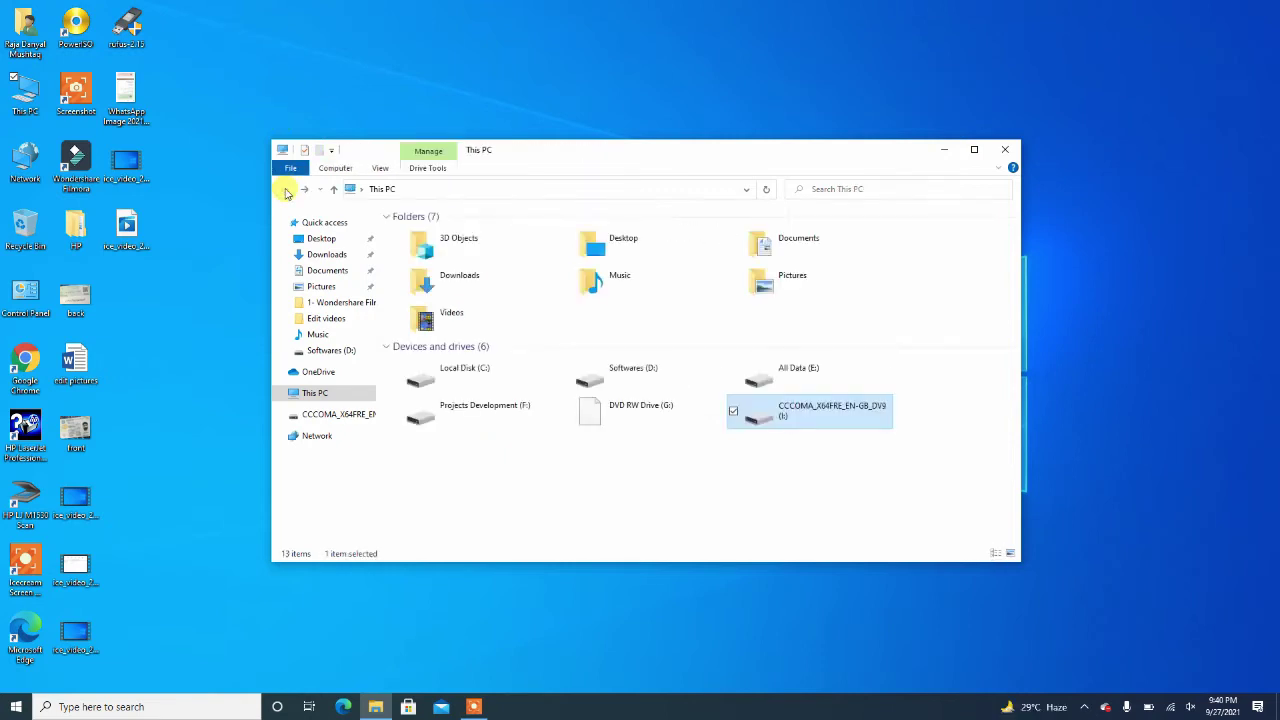
pyautogui.doubleClick(664, 372)
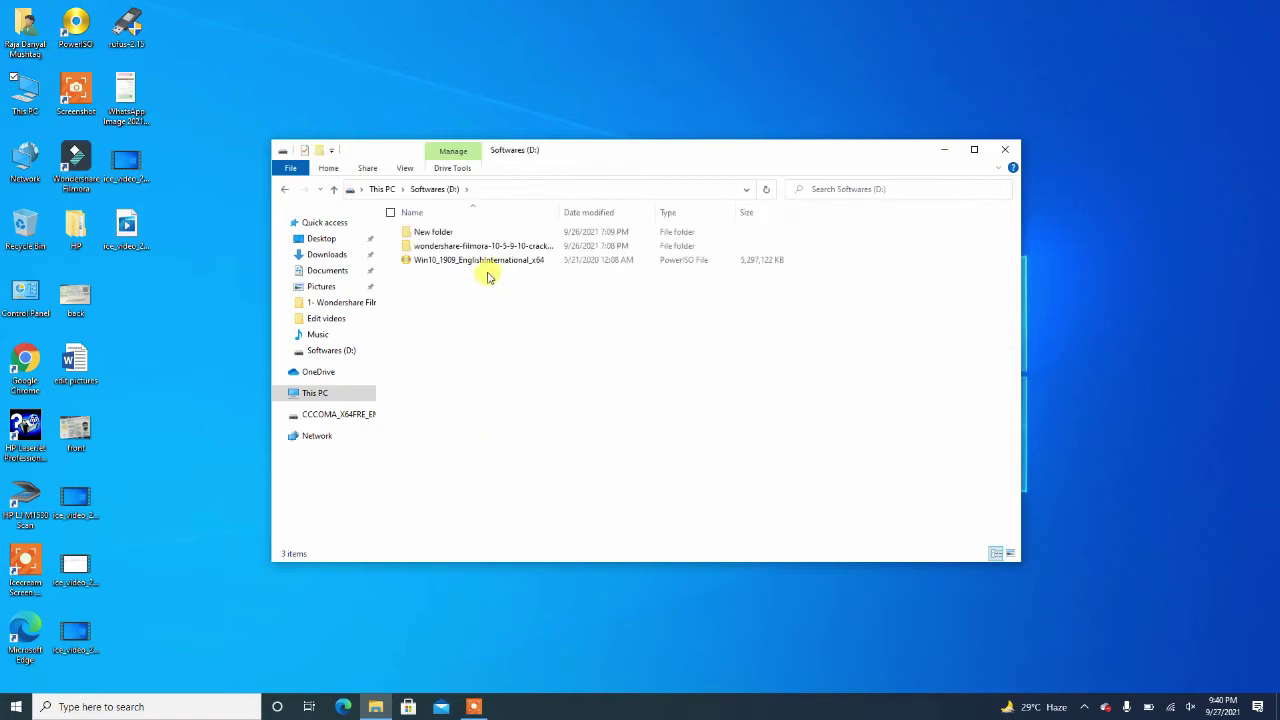
pyautogui.click(489, 264)
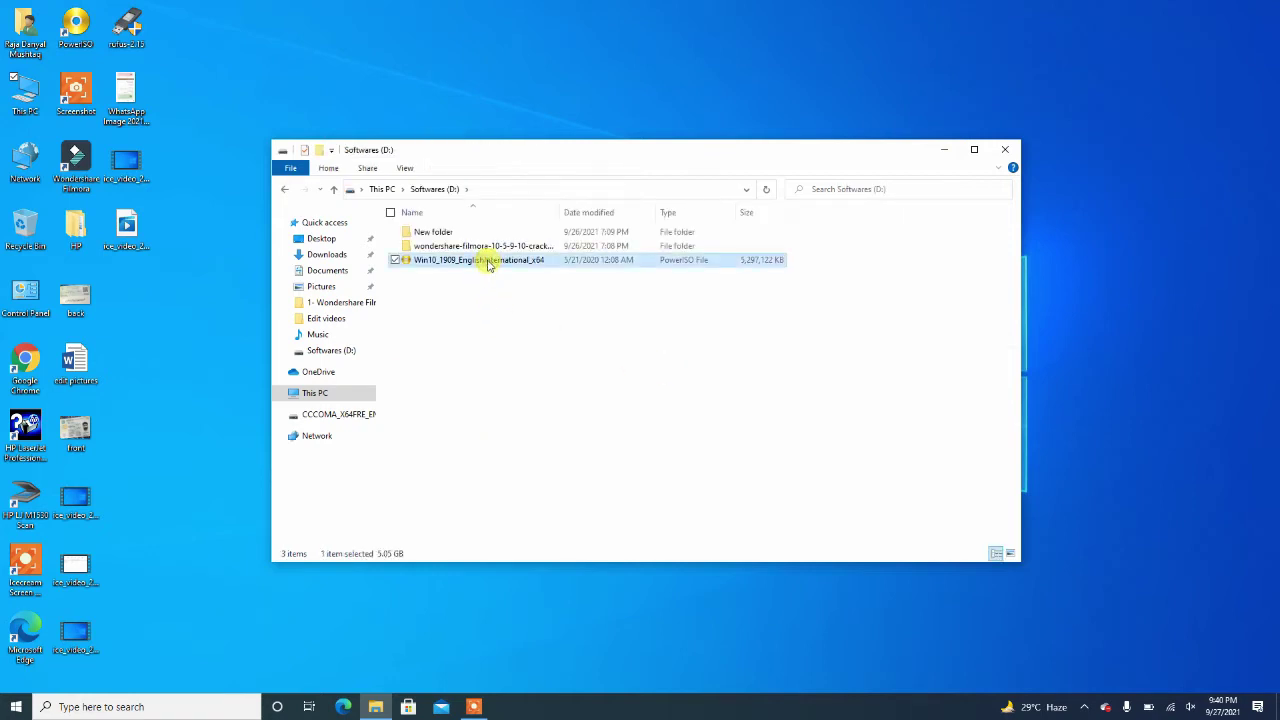
pyautogui.click(1004, 149)
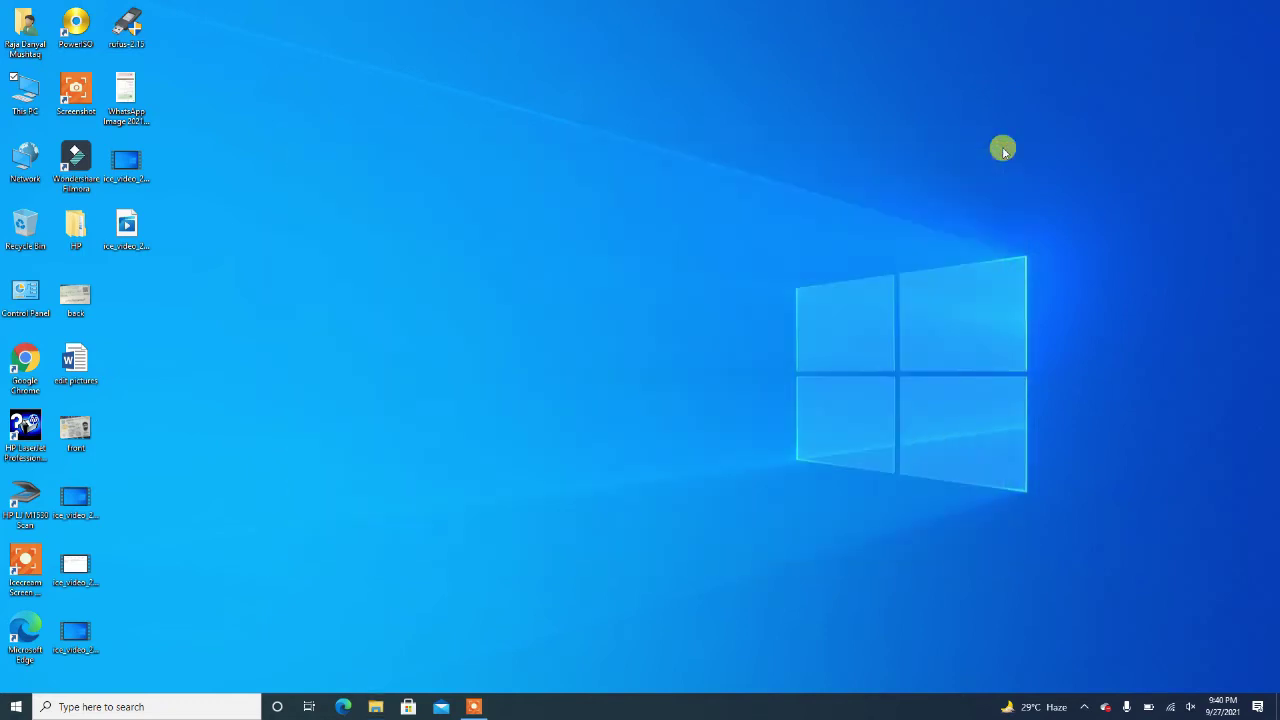
# Open PowerISO and launch the Create Bootable USB Drive tool with administrator rights
pyautogui.doubleClick(70, 25)
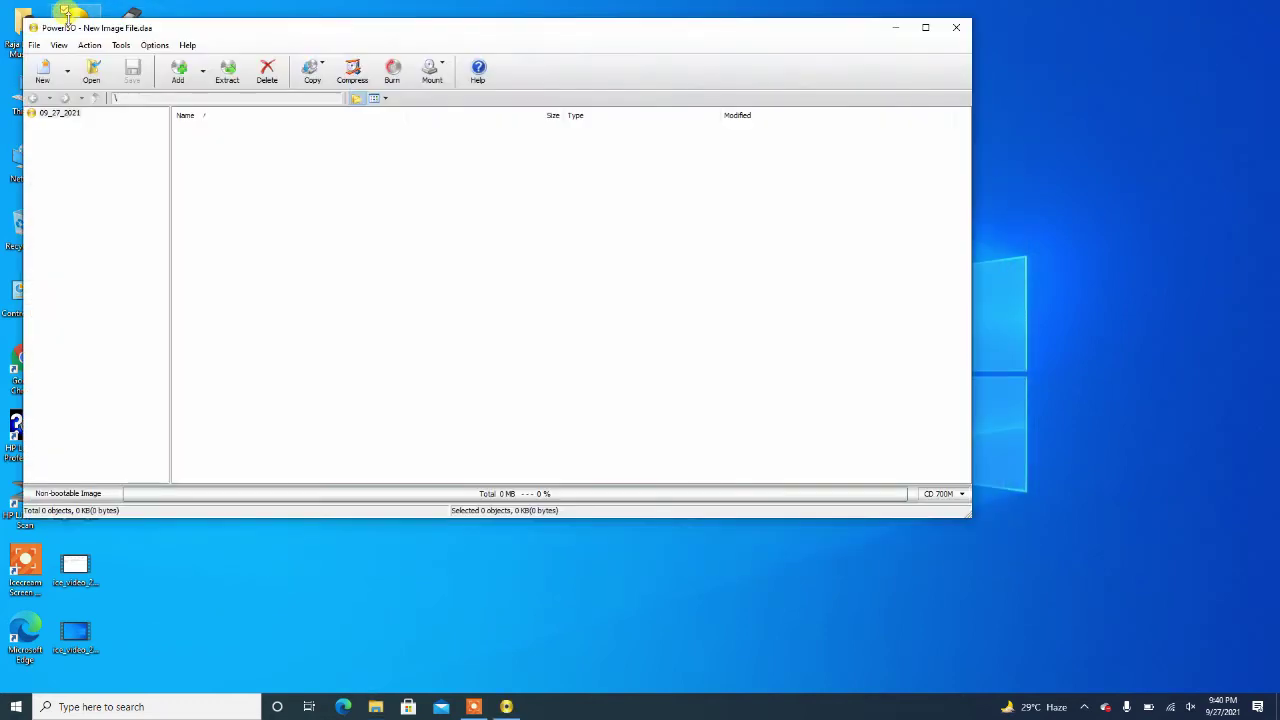
pyautogui.click(121, 46)
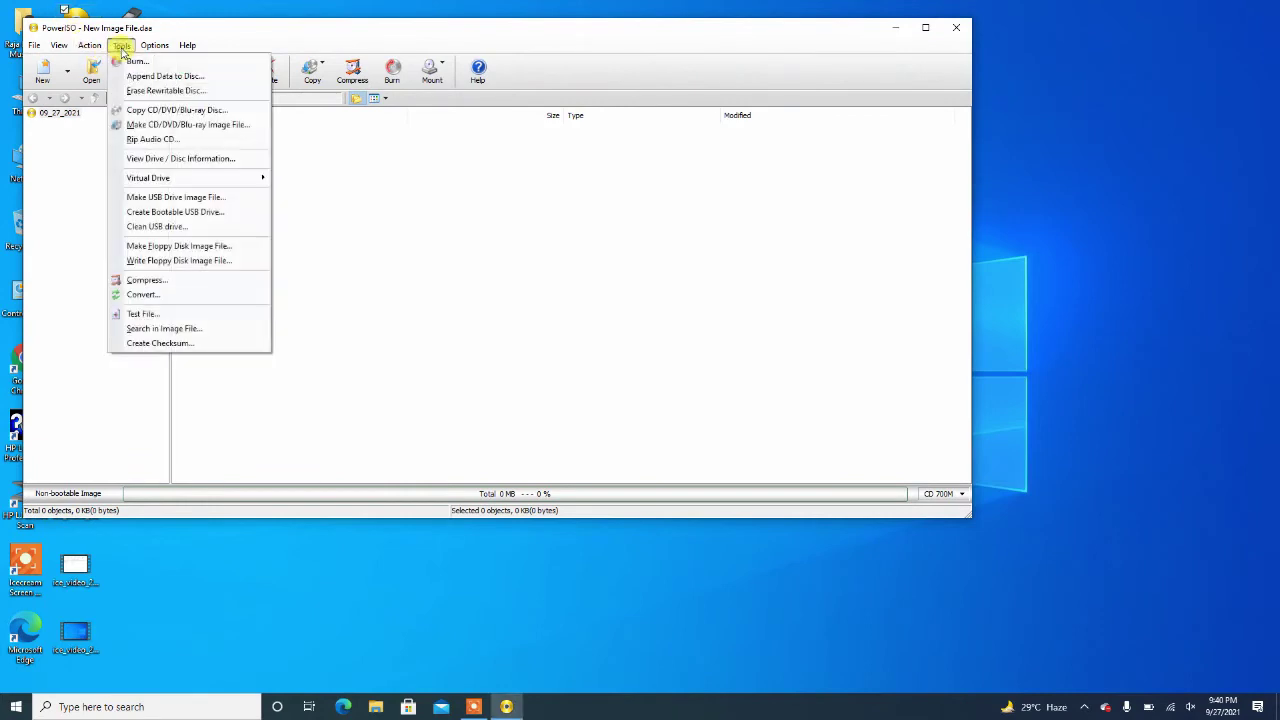
pyautogui.click(203, 214)
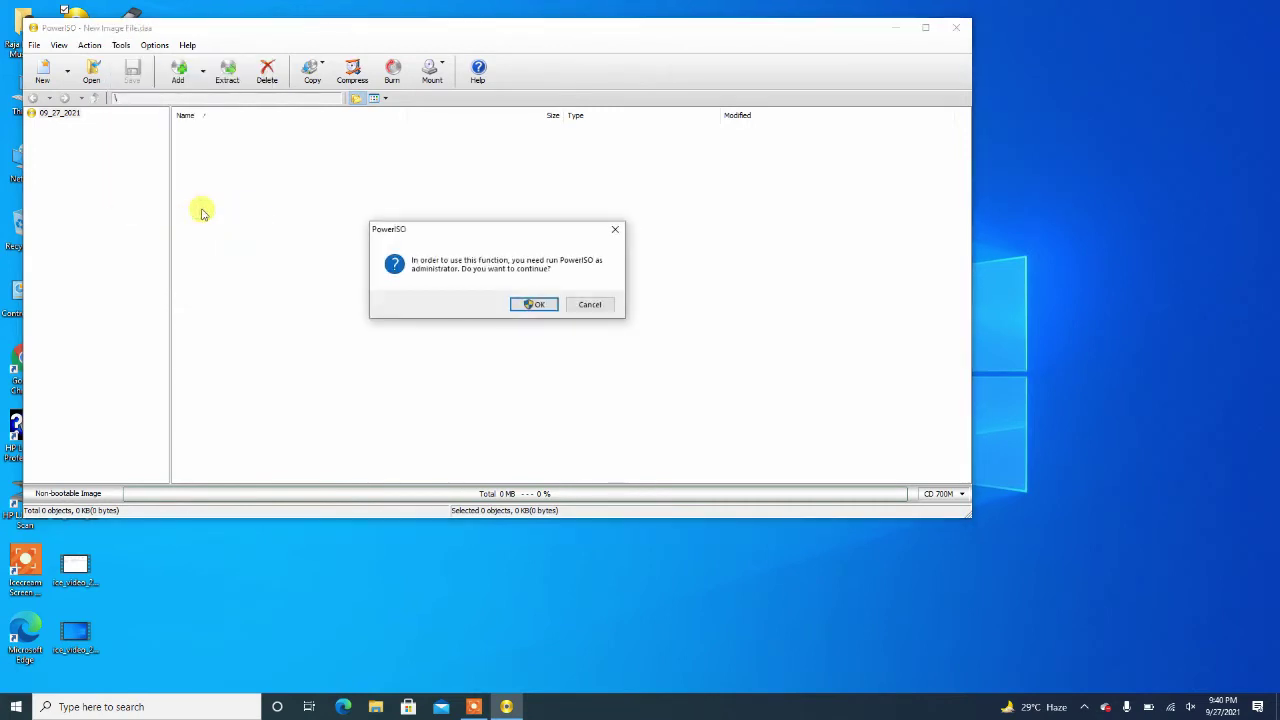
pyautogui.click(530, 304)
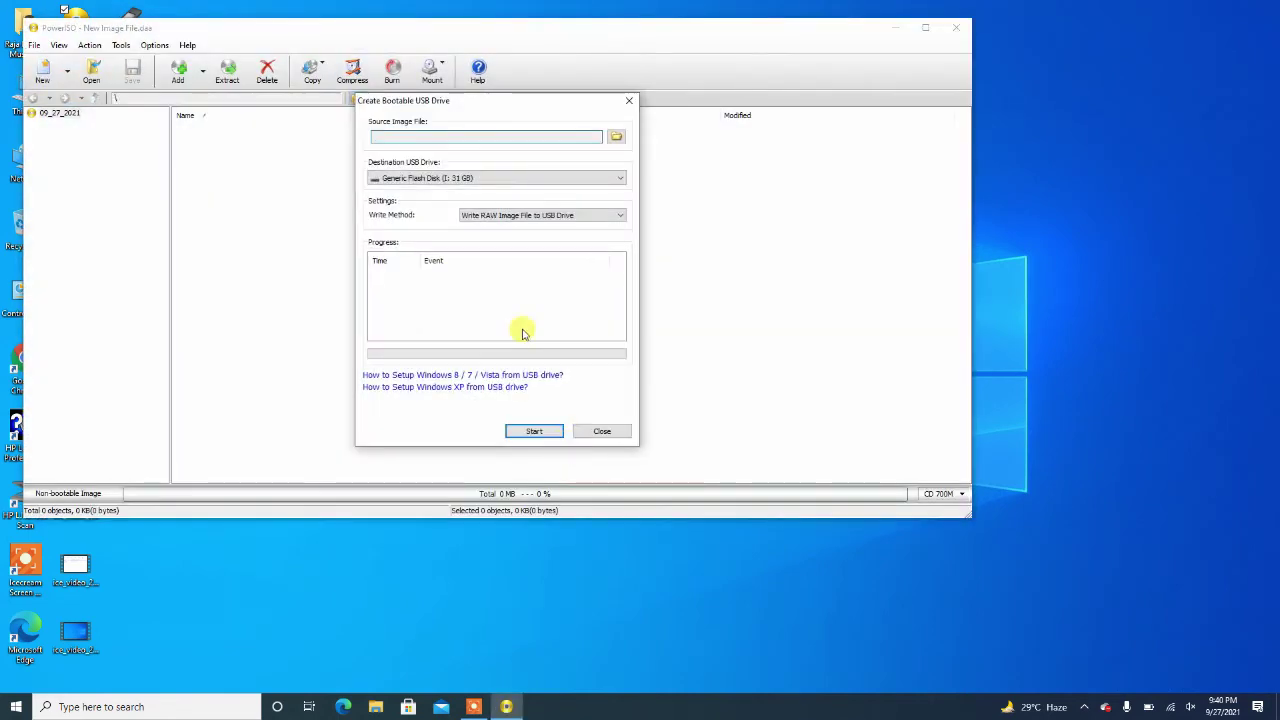
# Load Win10_1909_EnglishInternational_x64 from Softwares (D:) as the source image file
pyautogui.click(615, 140)
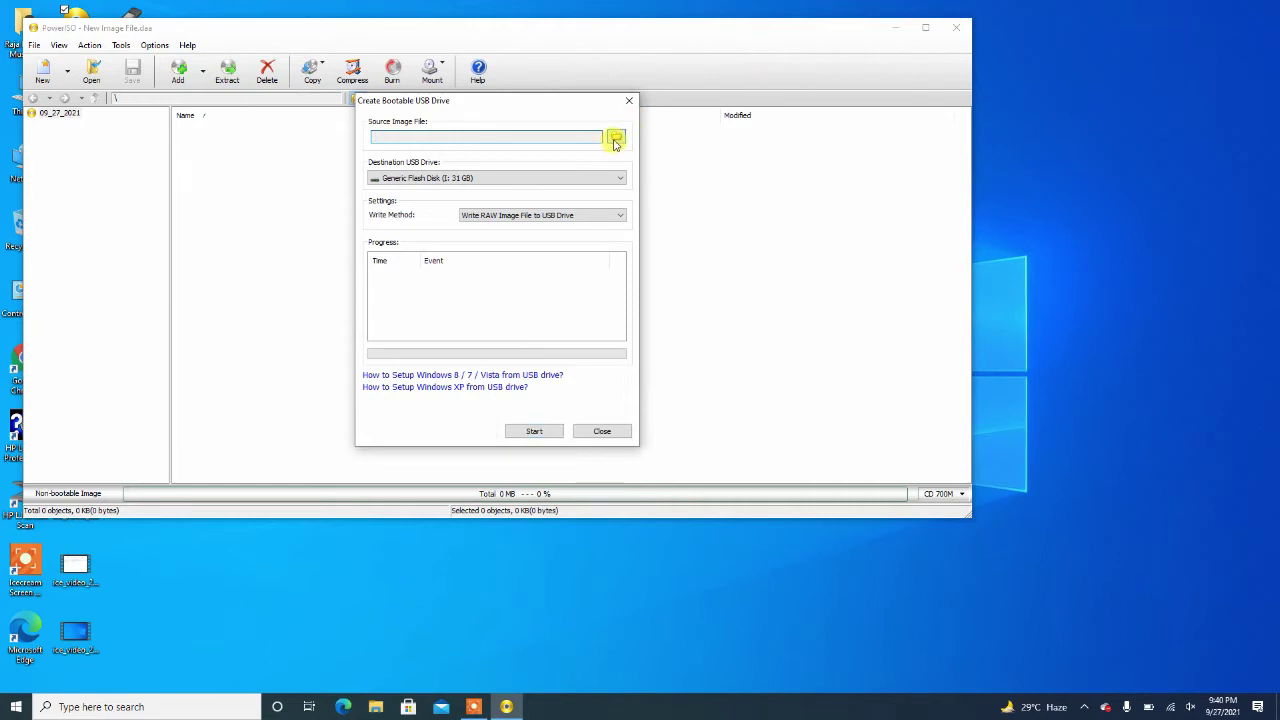
pyautogui.click(540, 234)
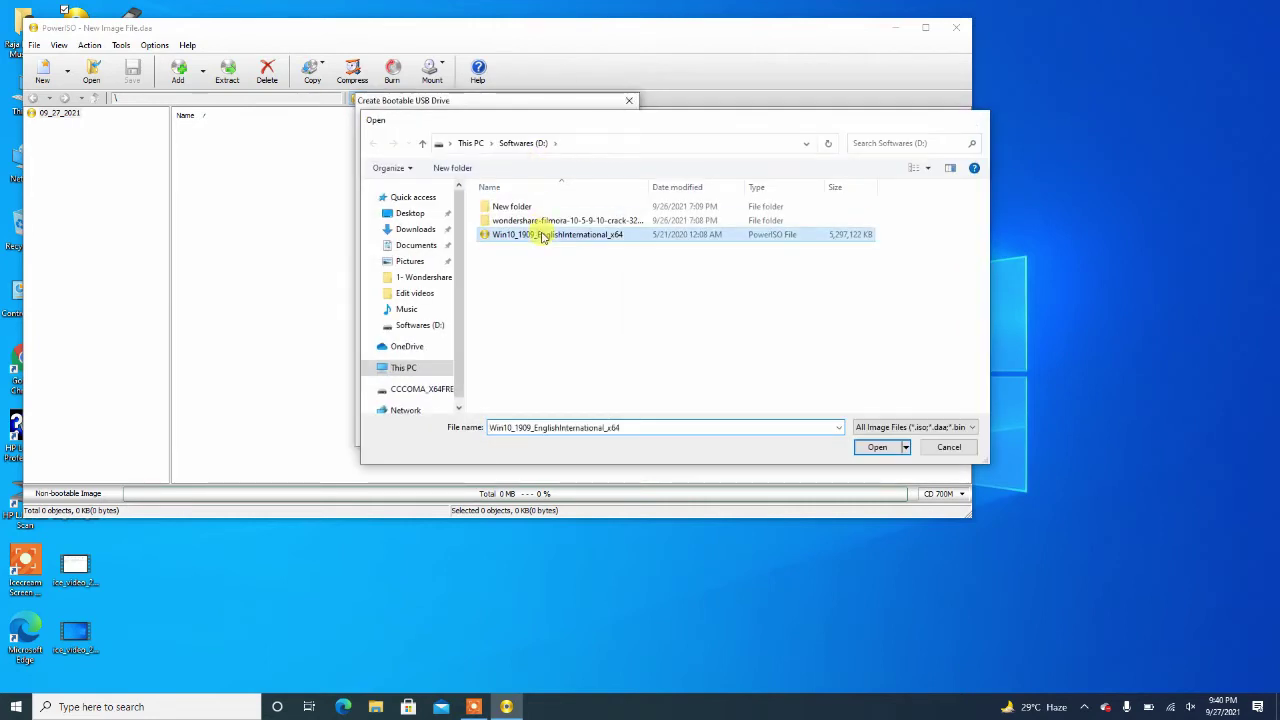
pyautogui.doubleClick(540, 234)
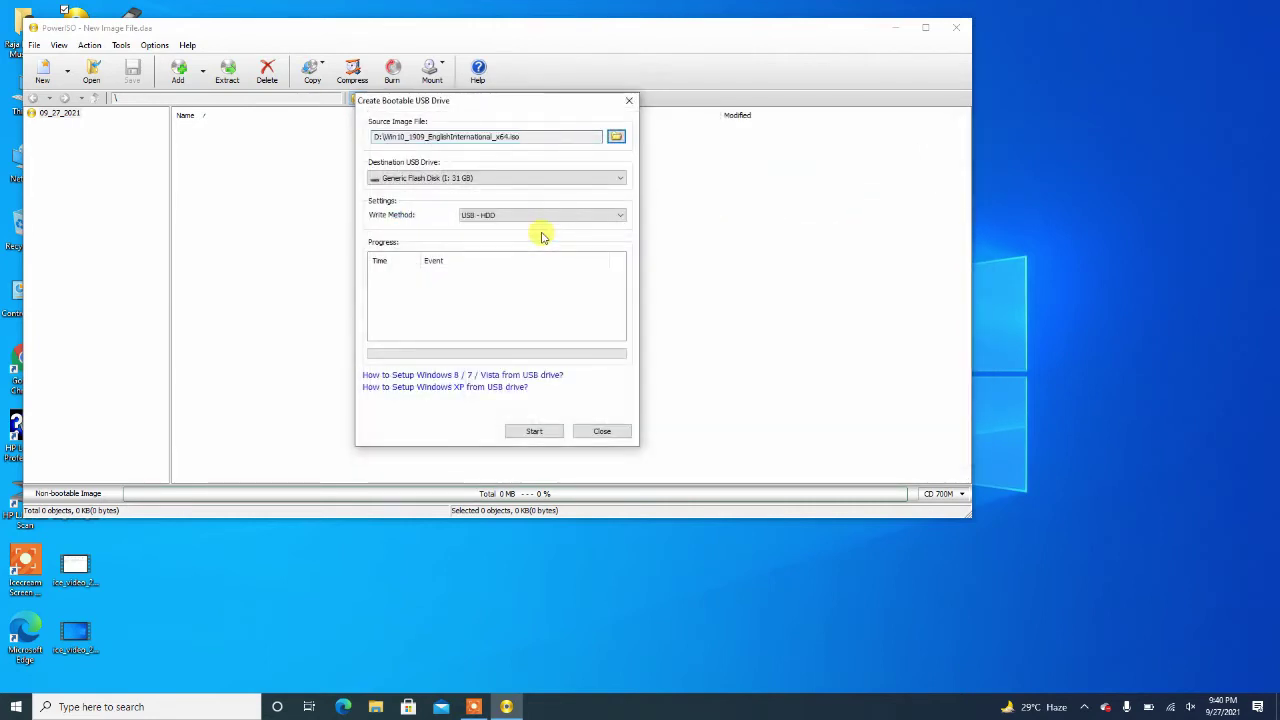
# Choose Generic Flash Disk (I: 31 GB) as the destination and start writing, agreeing to overwrite all its data
pyautogui.click(462, 180)
pyautogui.click(462, 180)
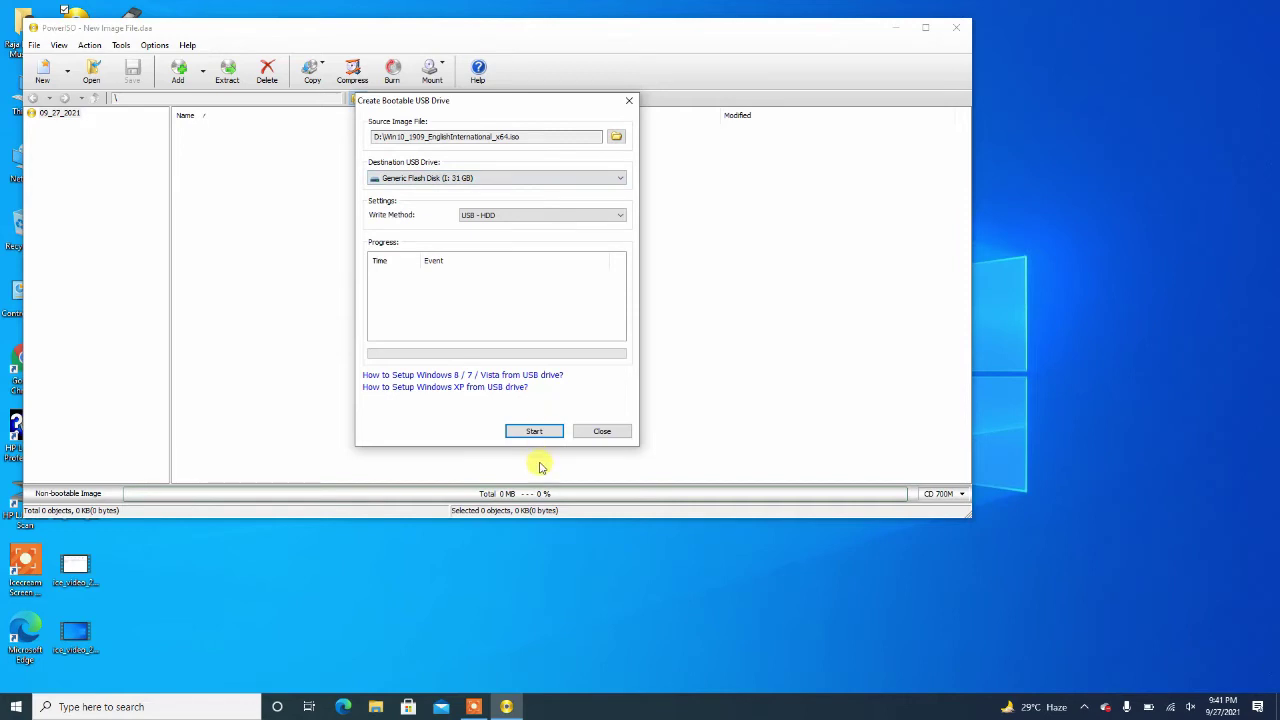
pyautogui.click(535, 431)
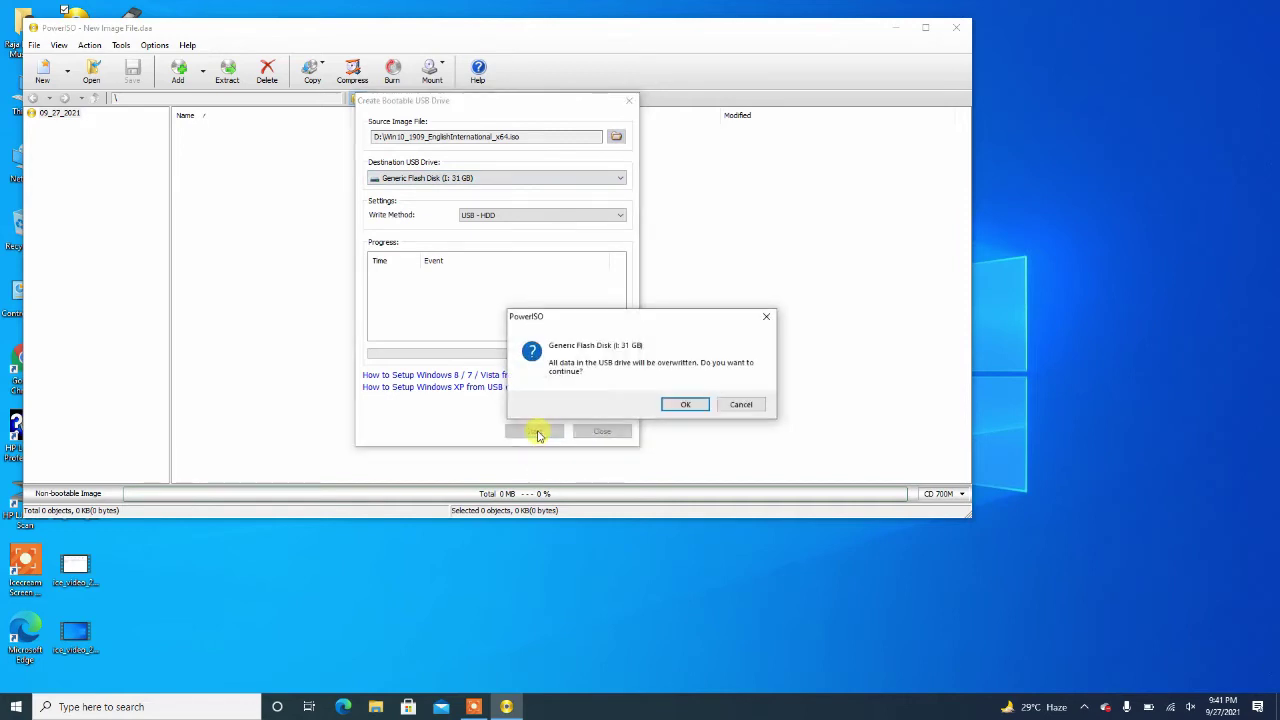
pyautogui.click(679, 405)
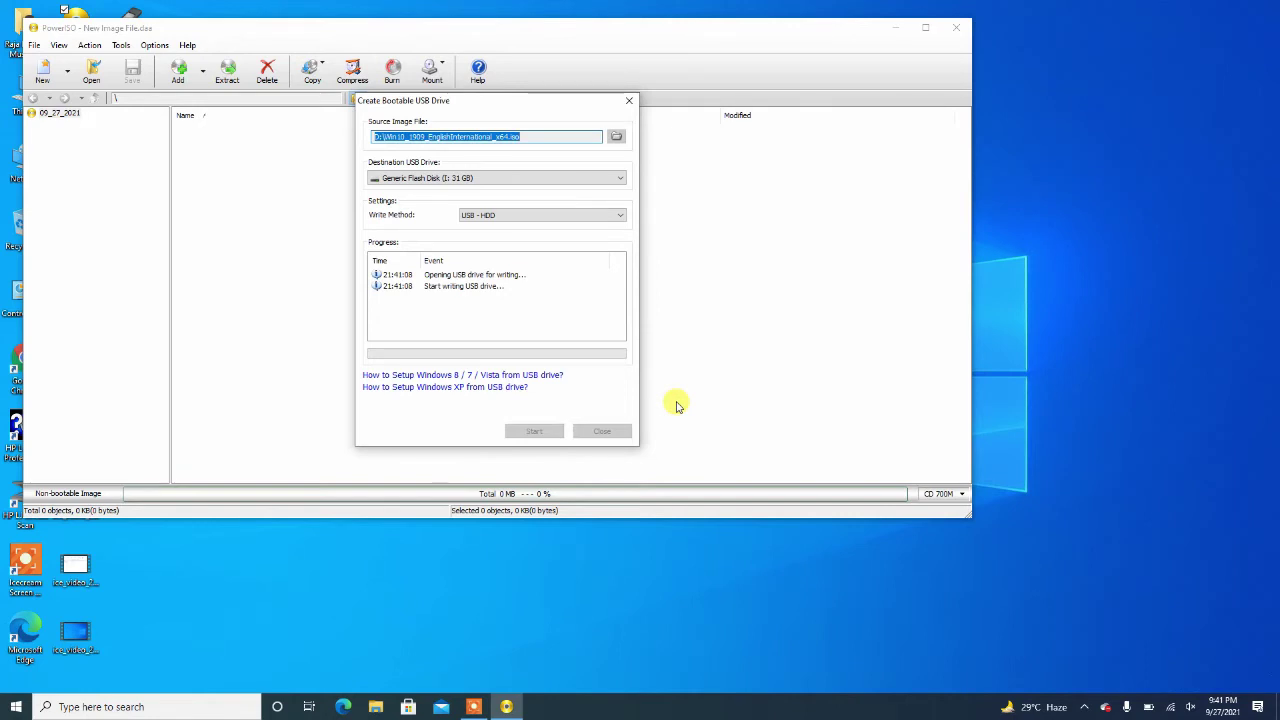
# Open the USB drive (I:) in File Explorer and check its copied files against the write progress in PowerISO
pyautogui.moveTo(487, 712)
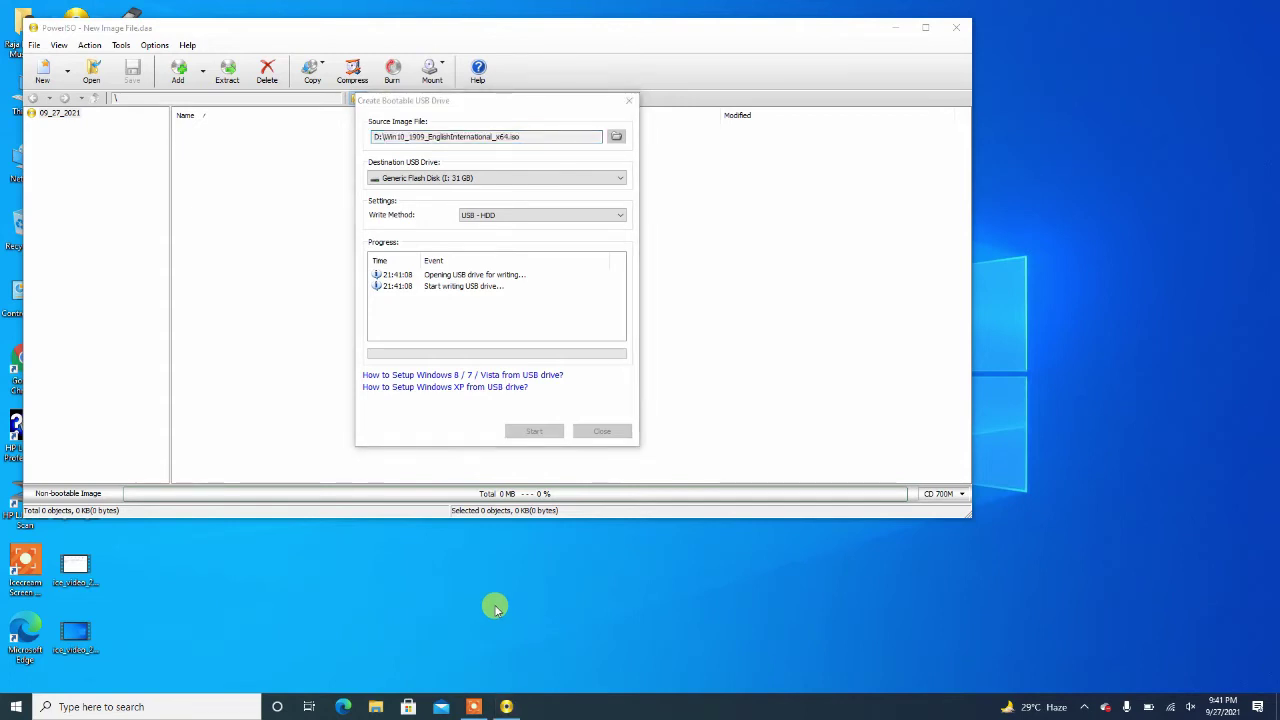
pyautogui.click(375, 707)
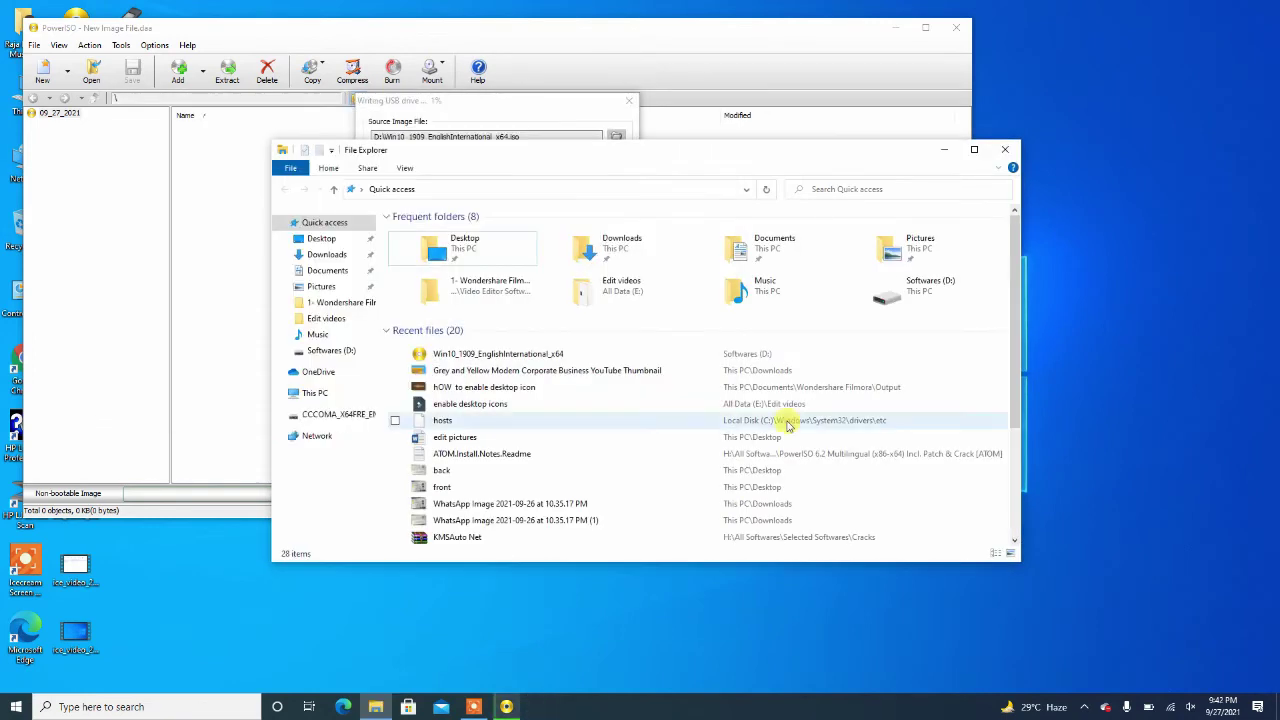
pyautogui.hotkey('alt', 'Tab')
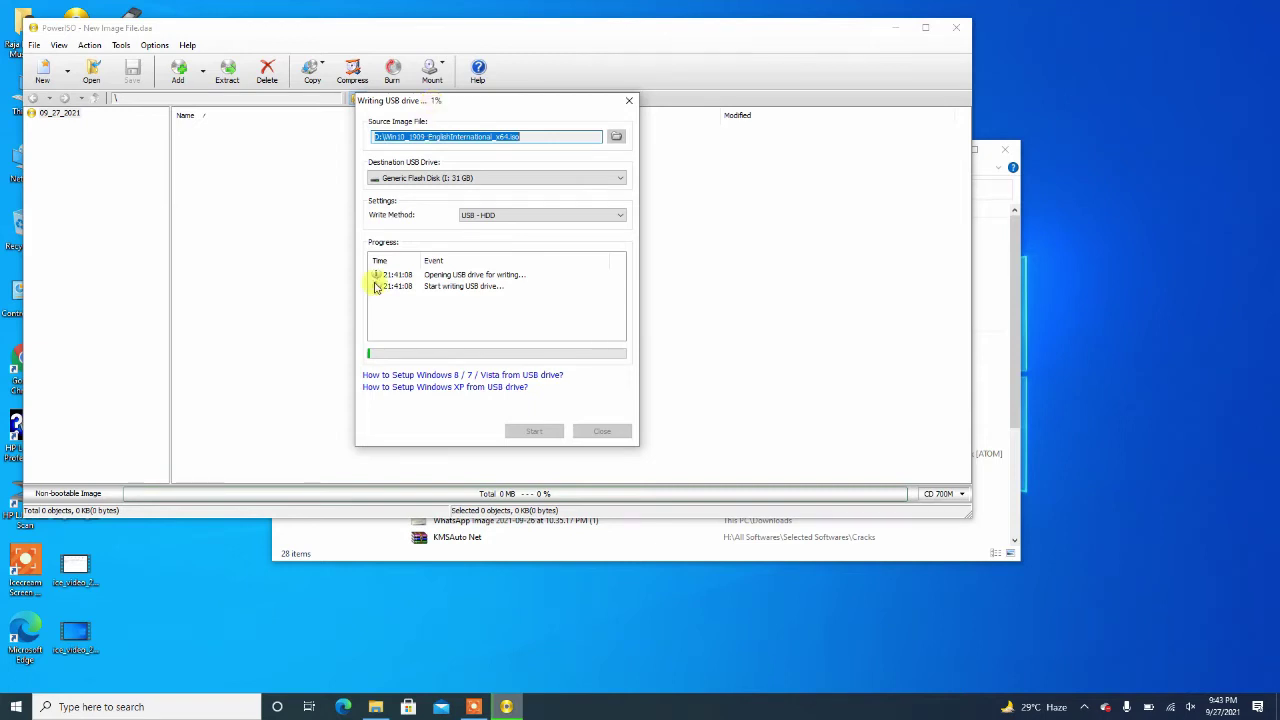
pyautogui.click(378, 707)
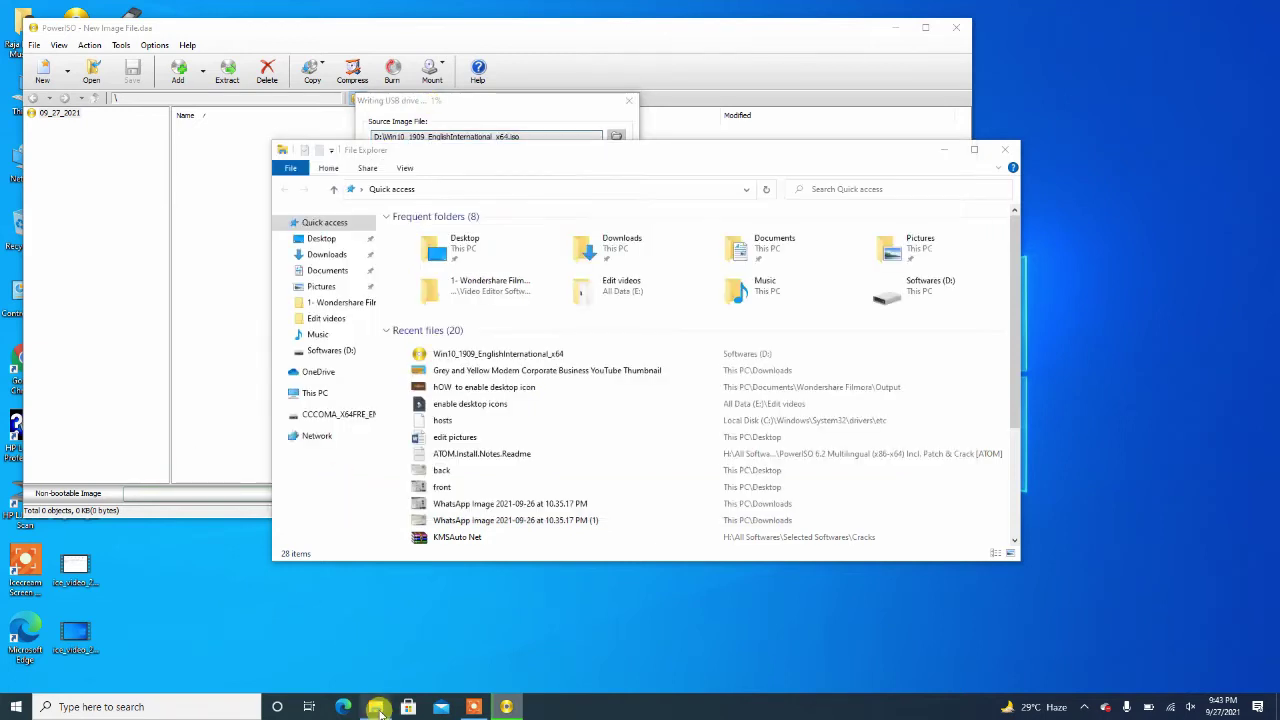
pyautogui.click(328, 395)
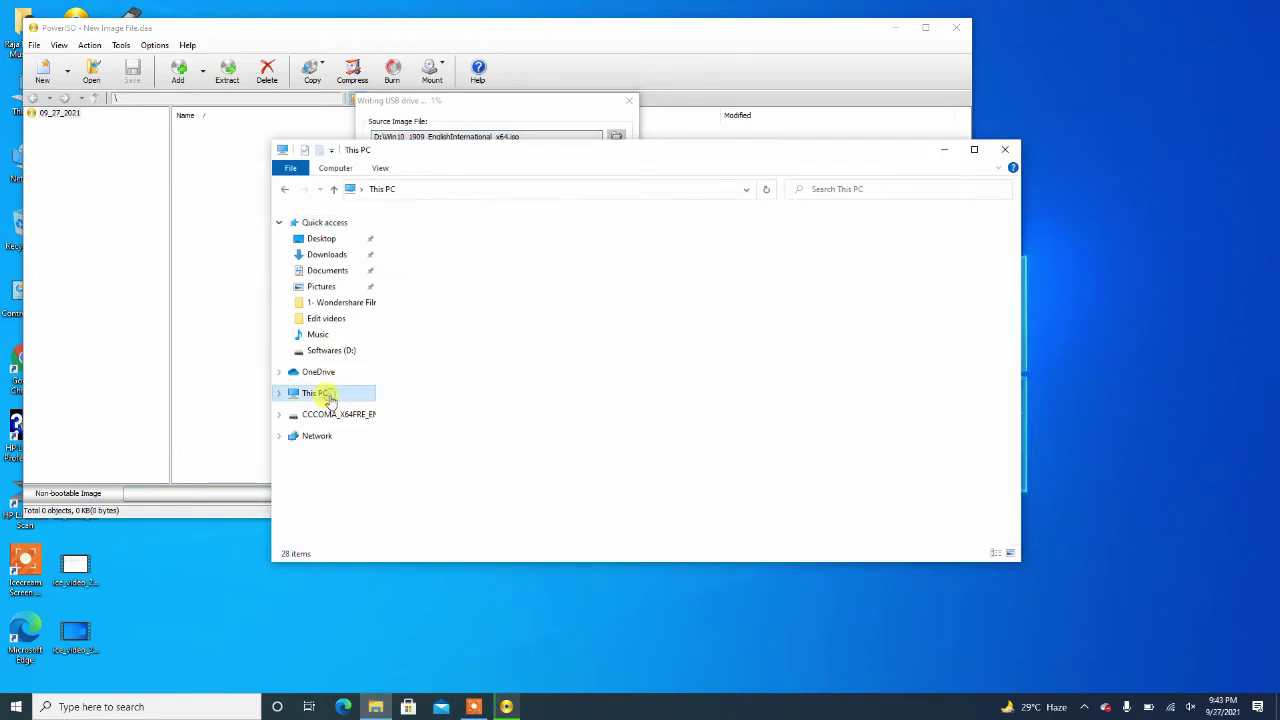
pyautogui.doubleClick(792, 414)
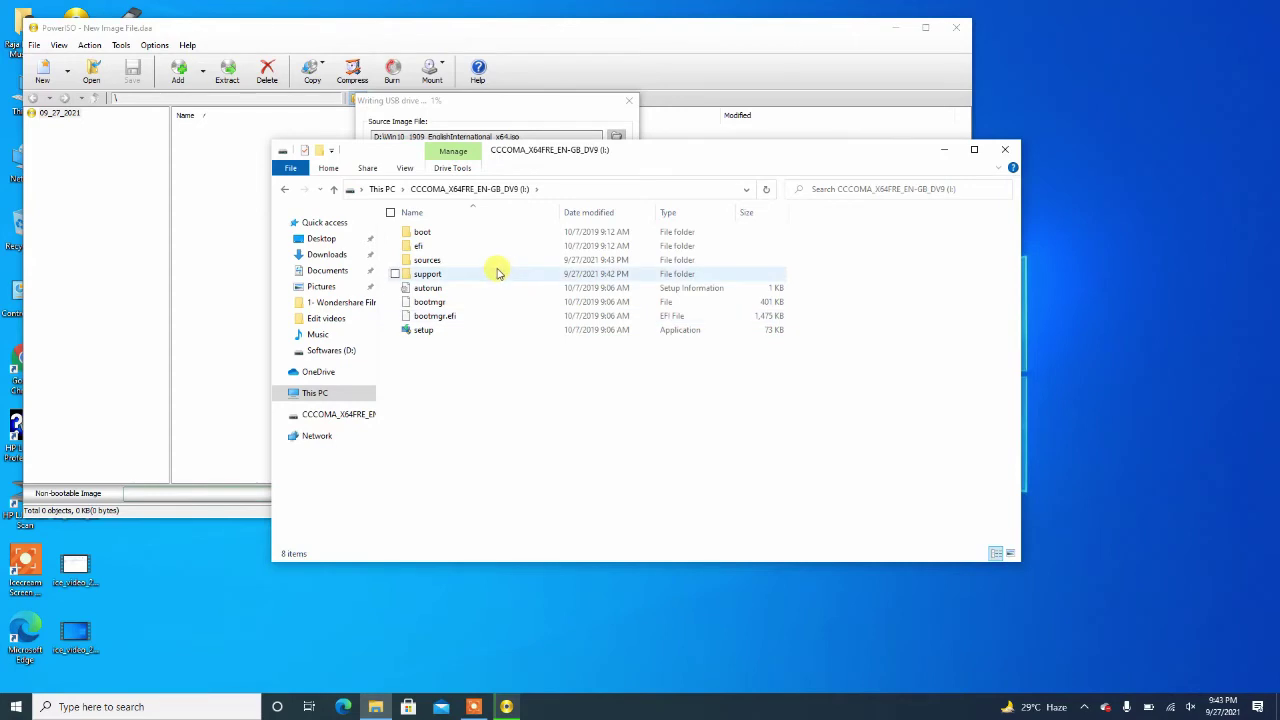
pyautogui.hotkey('alt', 'Tab')
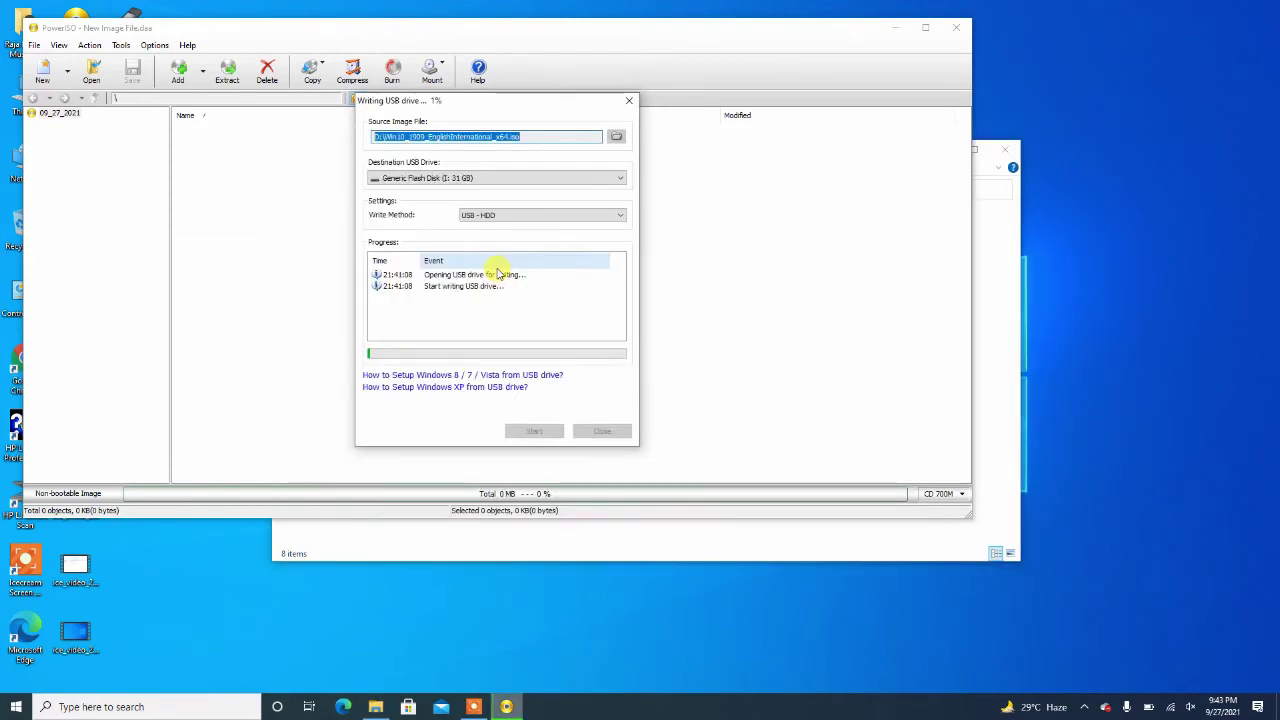
pyautogui.hotkey('alt', 'Tab')
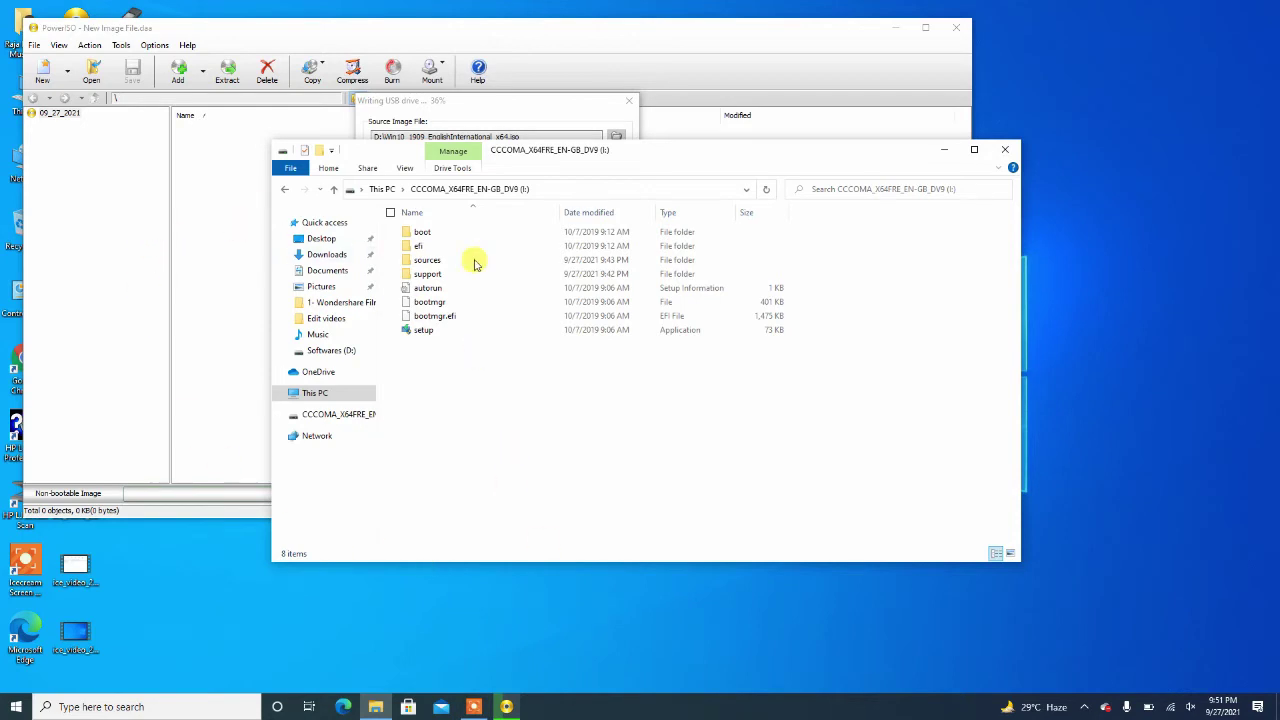
pyautogui.click(944, 149)
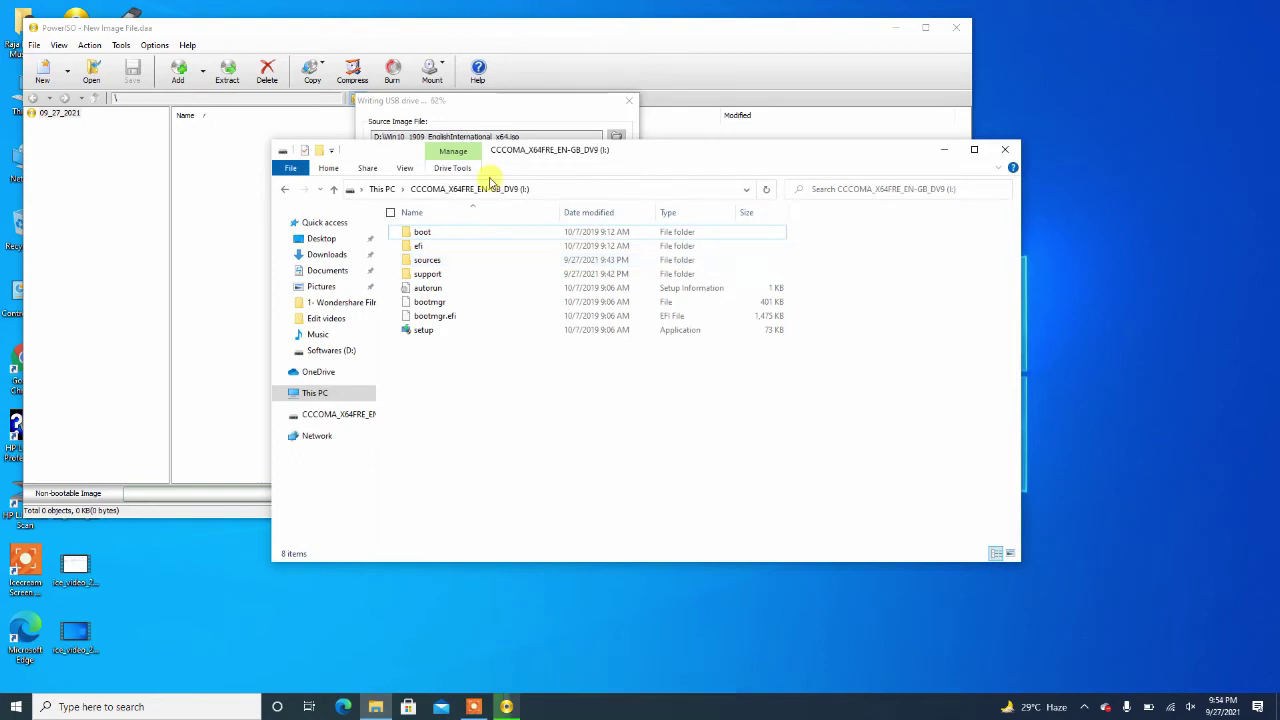
# Examine the boot, efi, sources and support folders on the USB drive, and return to This PC
pyautogui.hotkey('alt', 'Tab')
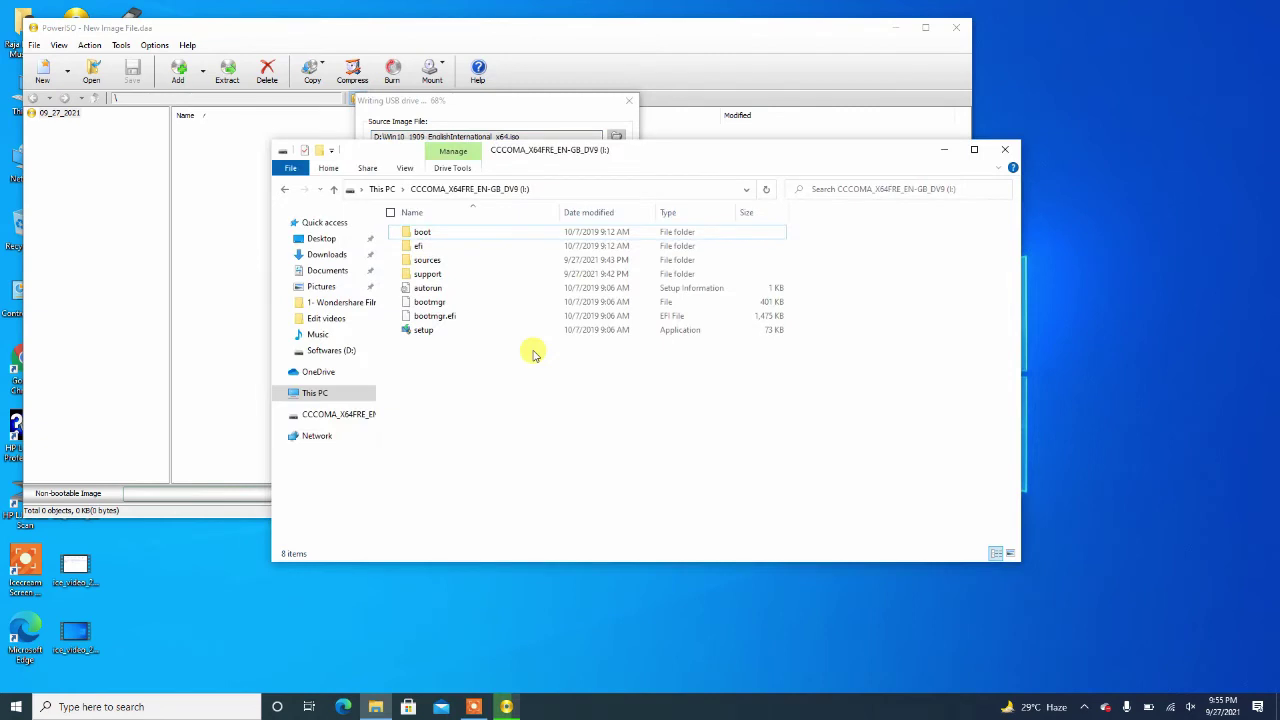
pyautogui.doubleClick(421, 232)
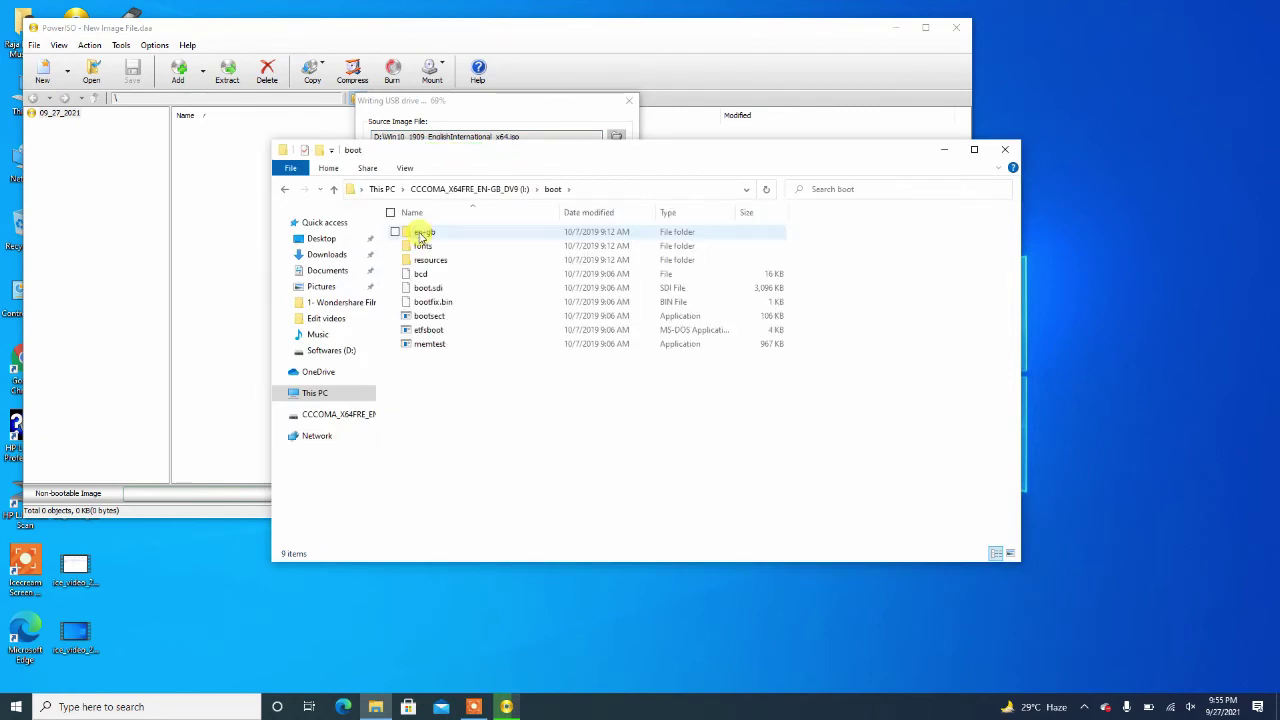
pyautogui.press('BackSpace')
pyautogui.press('Down')
pyautogui.press('Return')
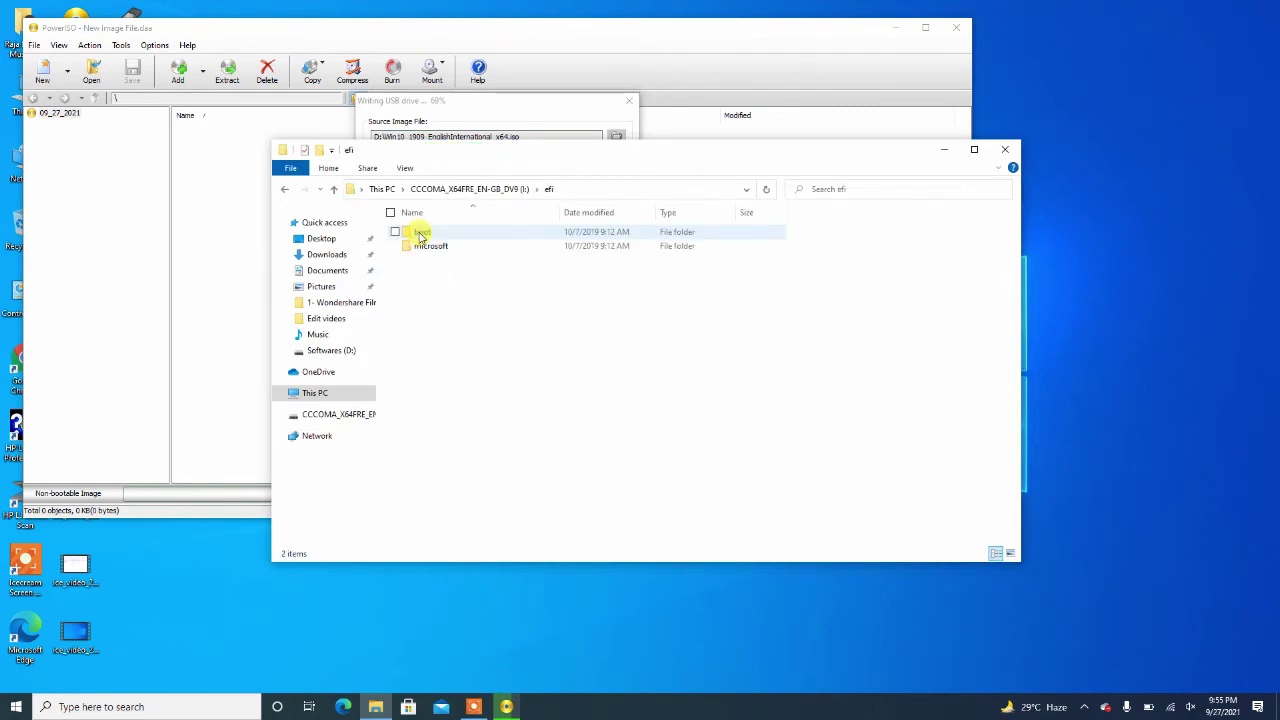
pyautogui.press('BackSpace')
pyautogui.press('Down')
pyautogui.press('Return')
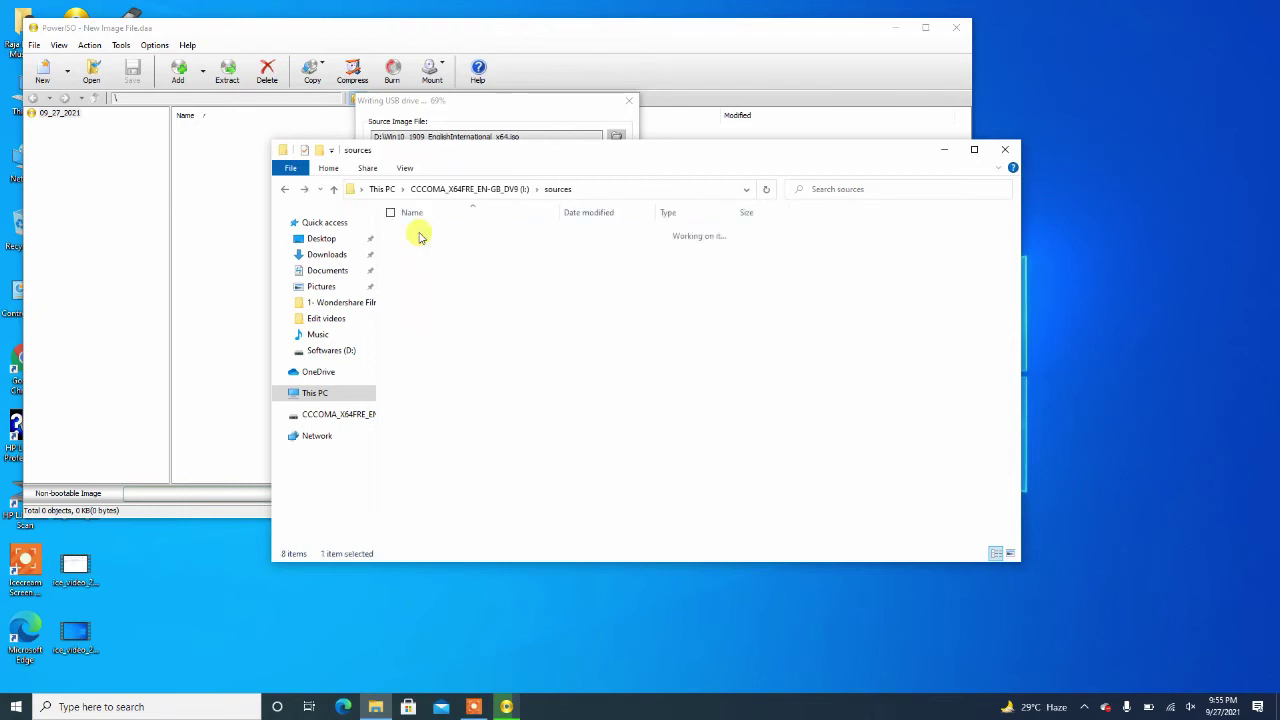
pyautogui.press('BackSpace')
pyautogui.press('Down')
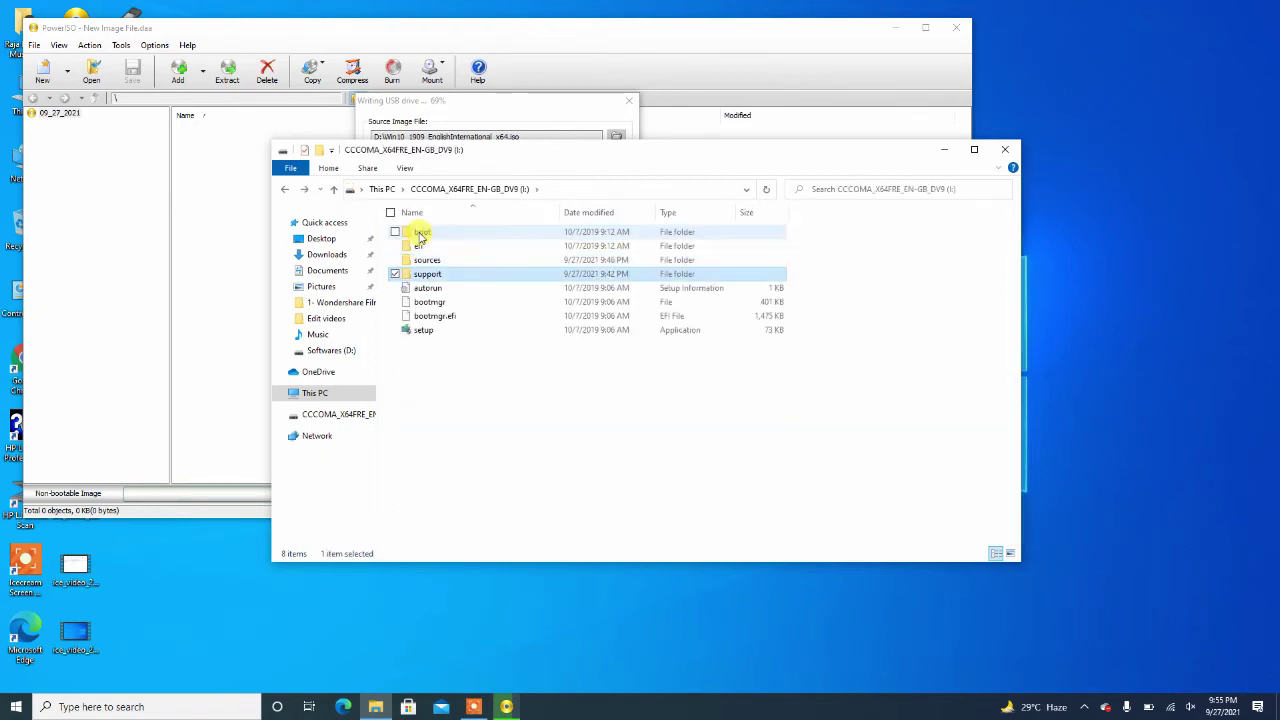
pyautogui.press('Return')
pyautogui.press('BackSpace')
pyautogui.press('Return')
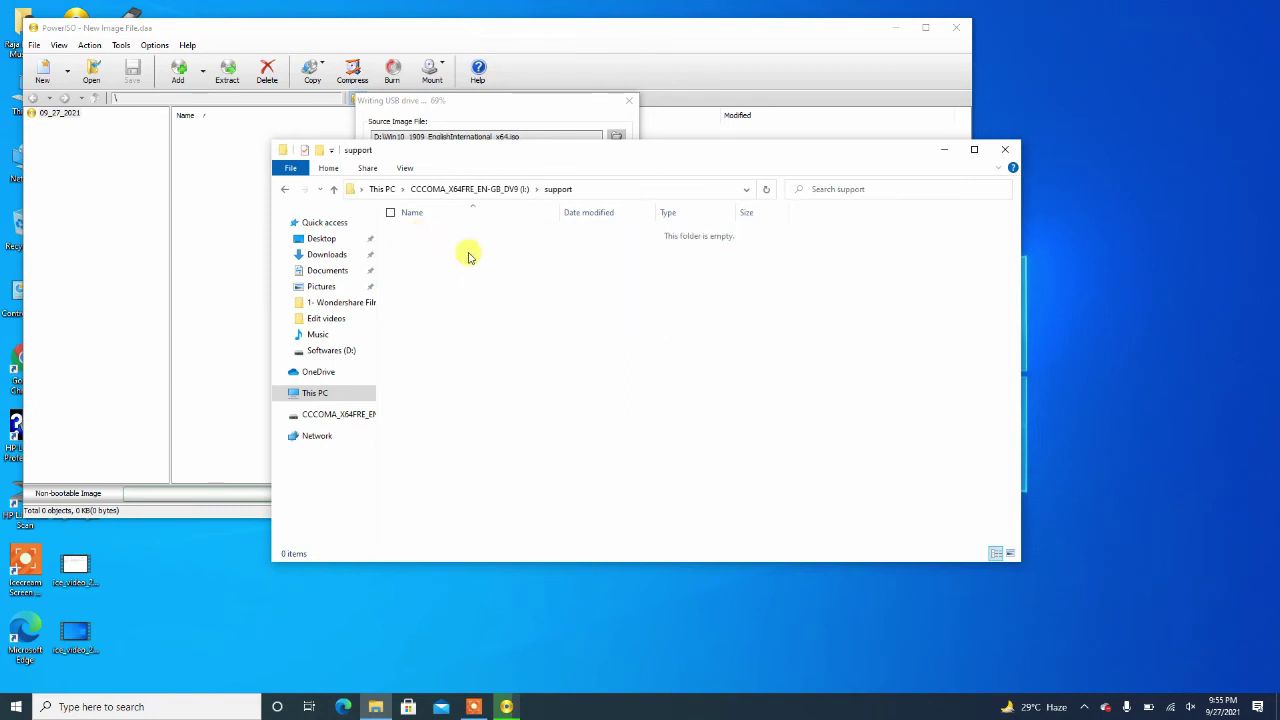
pyautogui.click(284, 189)
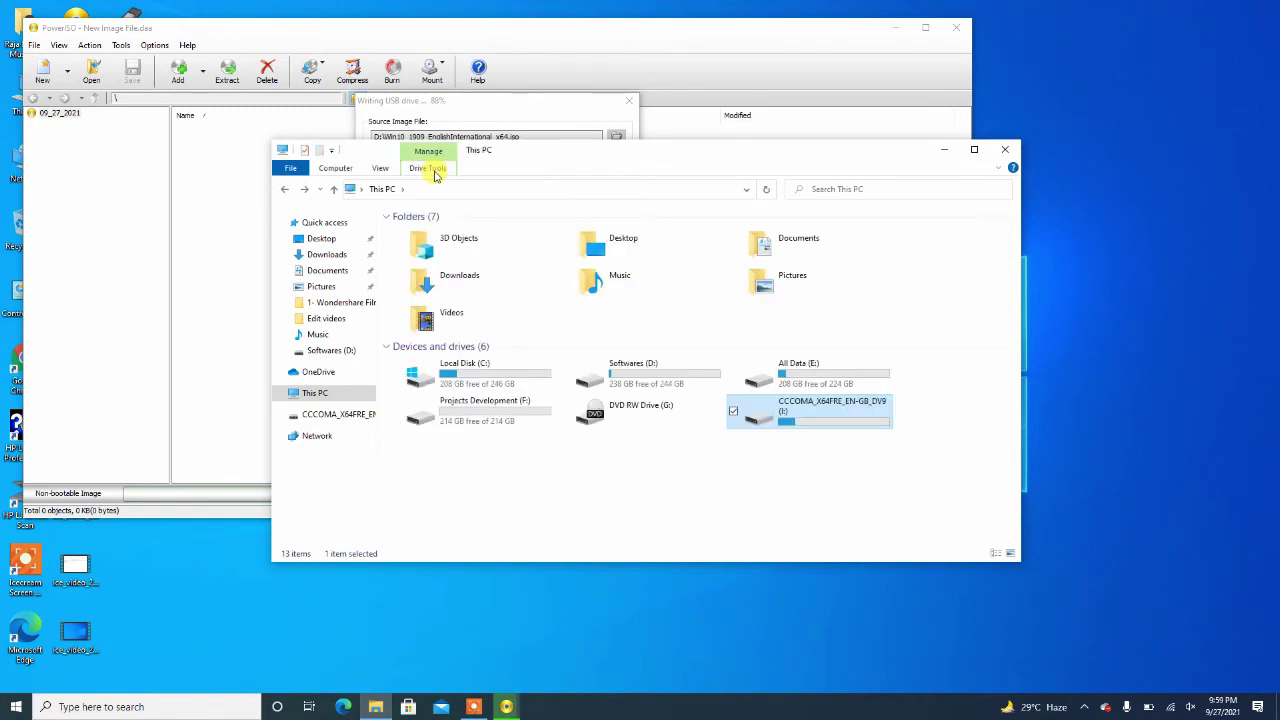
# Switch back to PowerISO to follow the USB write and dismiss its completion message
pyautogui.hotkey('alt', 'Tab')
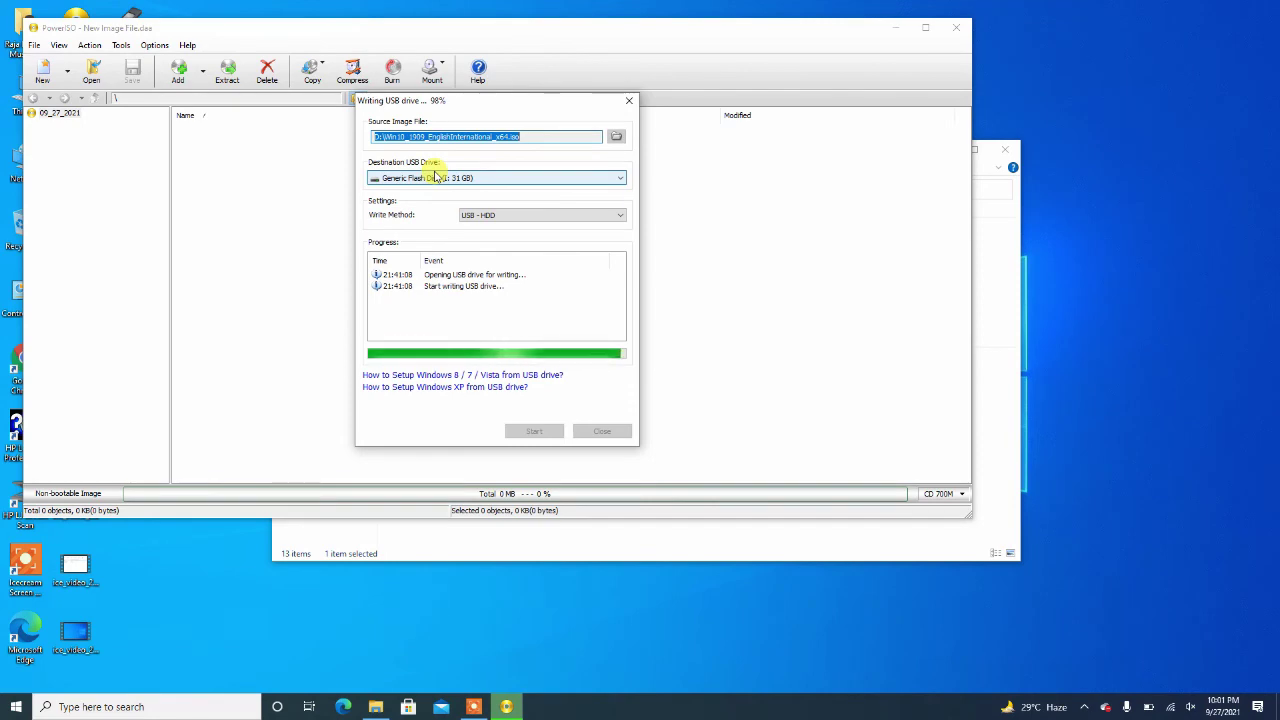
pyautogui.hotkey('alt', 'Tab')
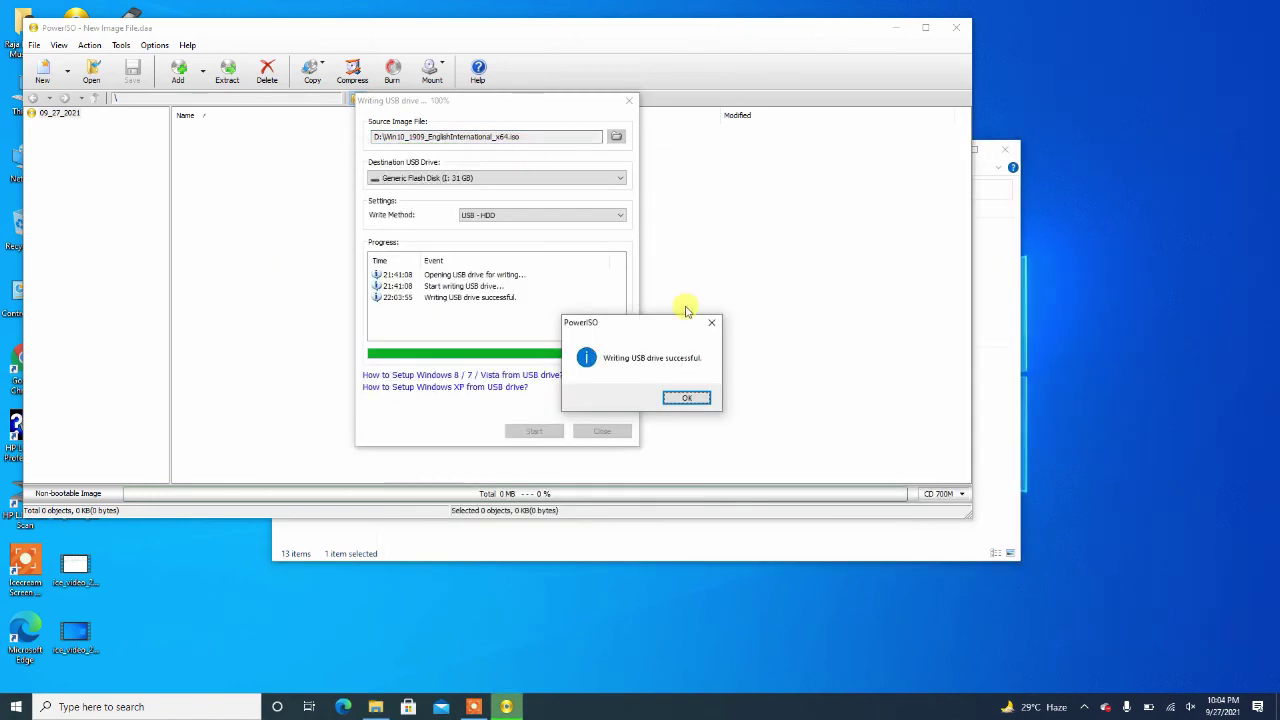
pyautogui.click(695, 397)
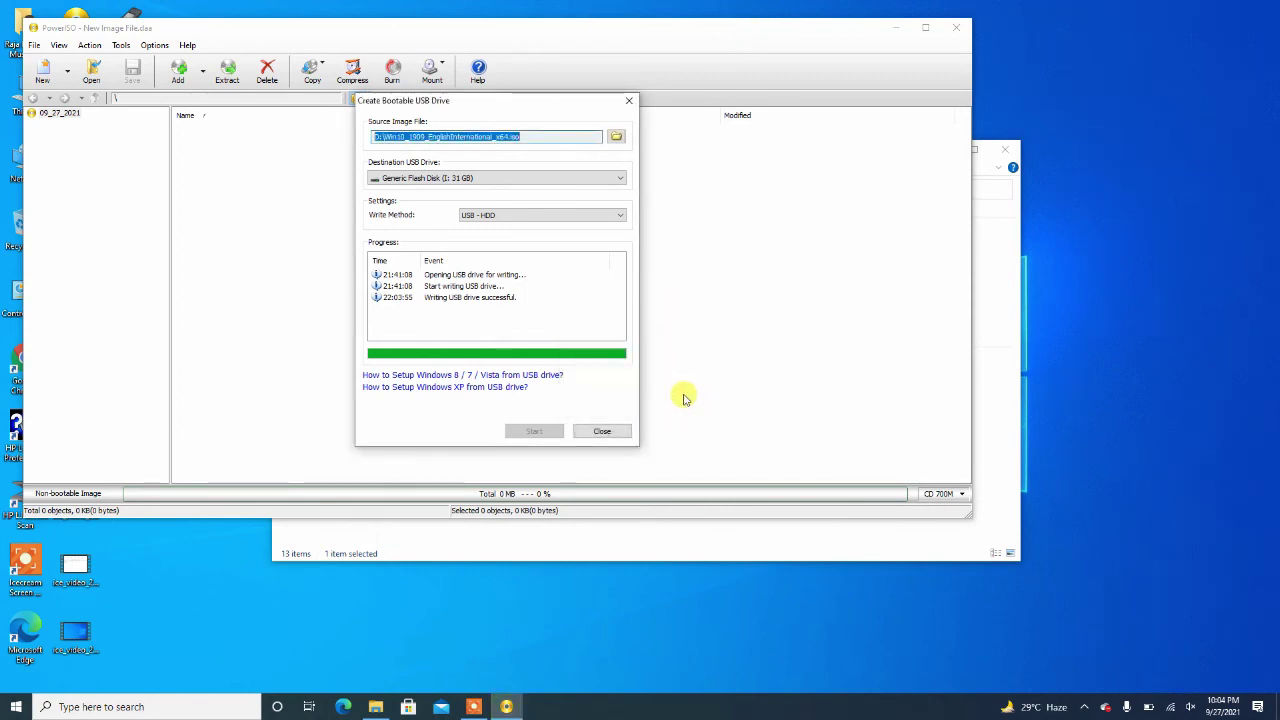
# Close the Create Bootable USB Drive dialog and PowerISO, and open the USB drive (I:) in File Explorer
pyautogui.click(605, 431)
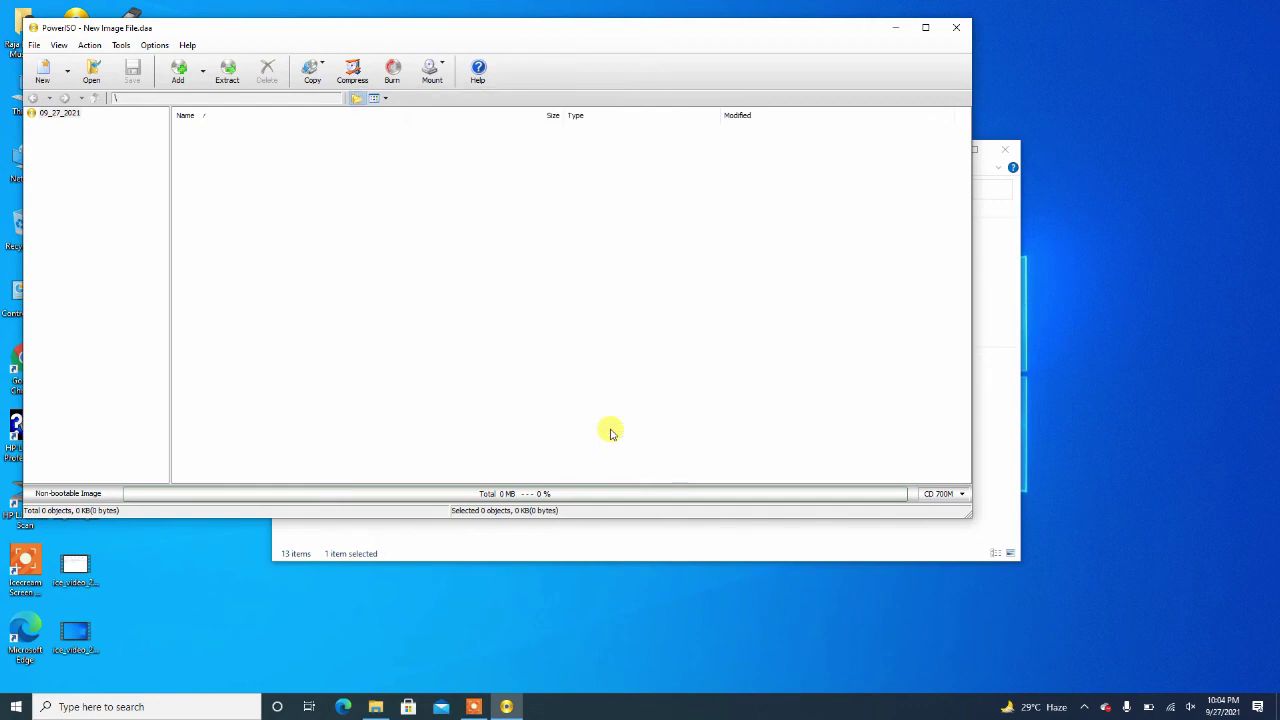
pyautogui.click(953, 32)
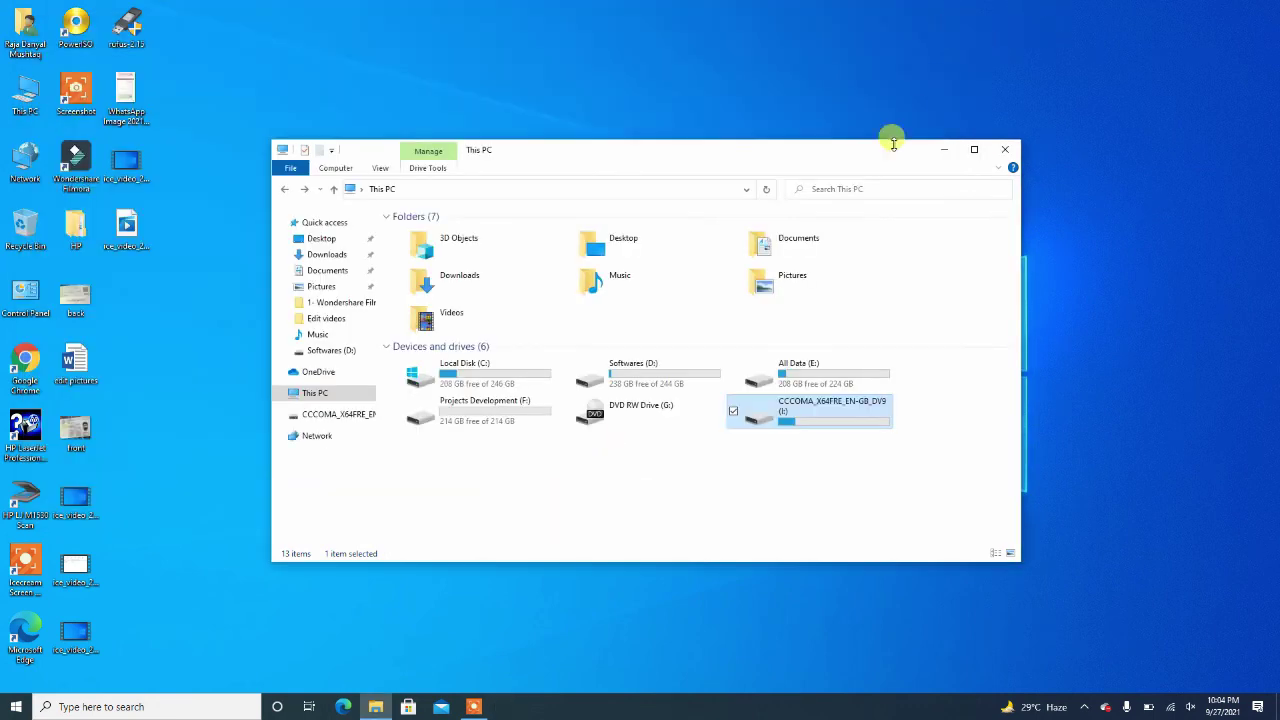
pyautogui.doubleClick(758, 408)
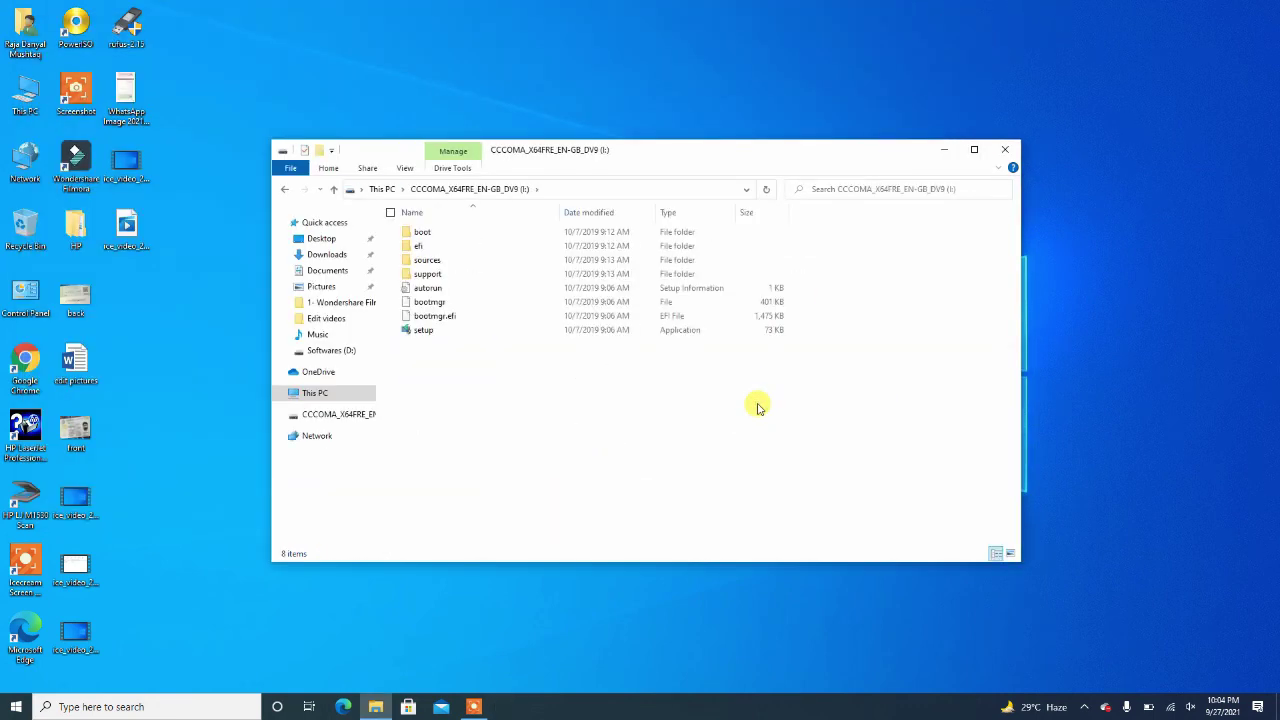
# Examine the logging folder inside the USB drive's support folder, and return to the drive's root
pyautogui.press('Down')
pyautogui.press('Down')
pyautogui.press('Down')
pyautogui.press('Return')
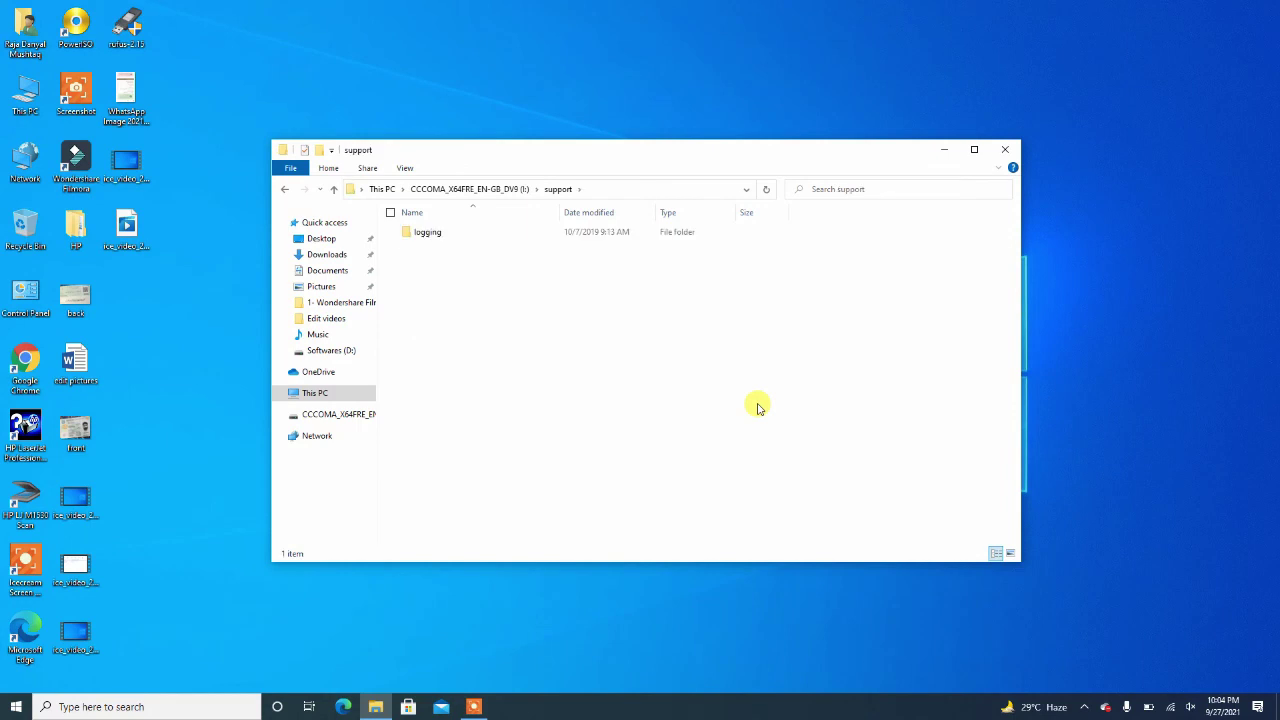
pyautogui.press('Down')
pyautogui.press('Return')
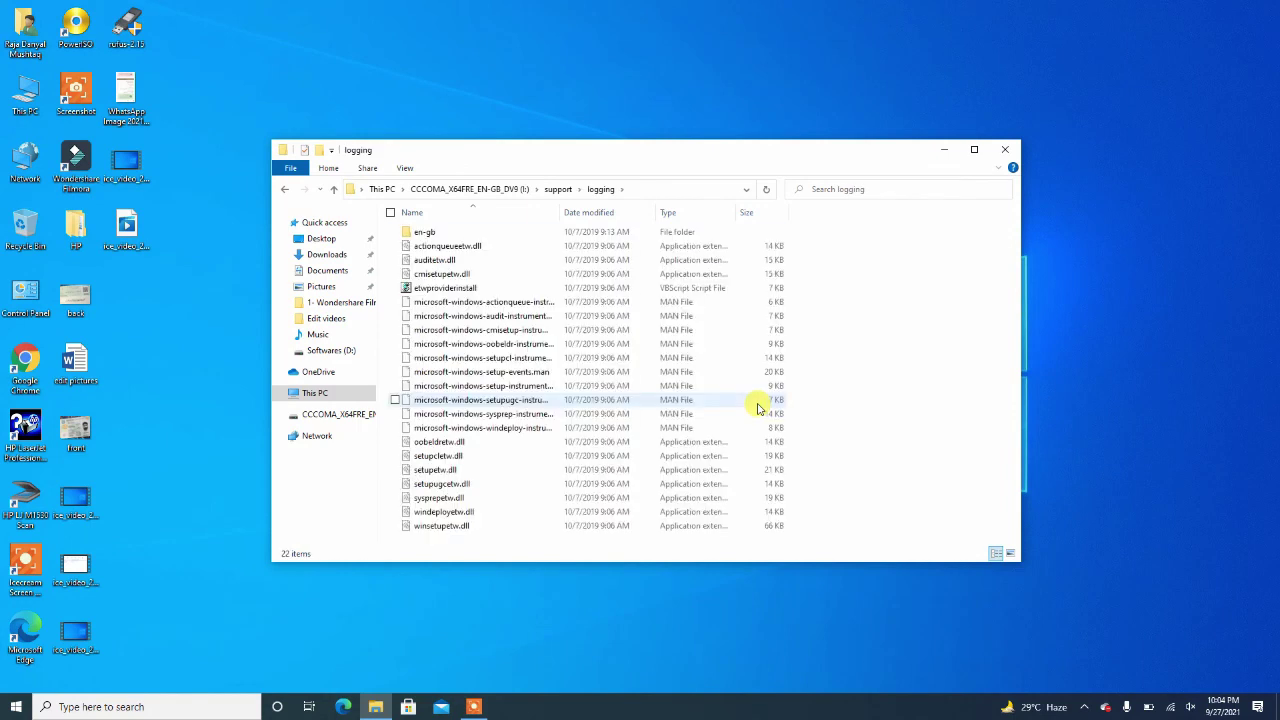
pyautogui.press('BackSpace')
pyautogui.press('BackSpace')
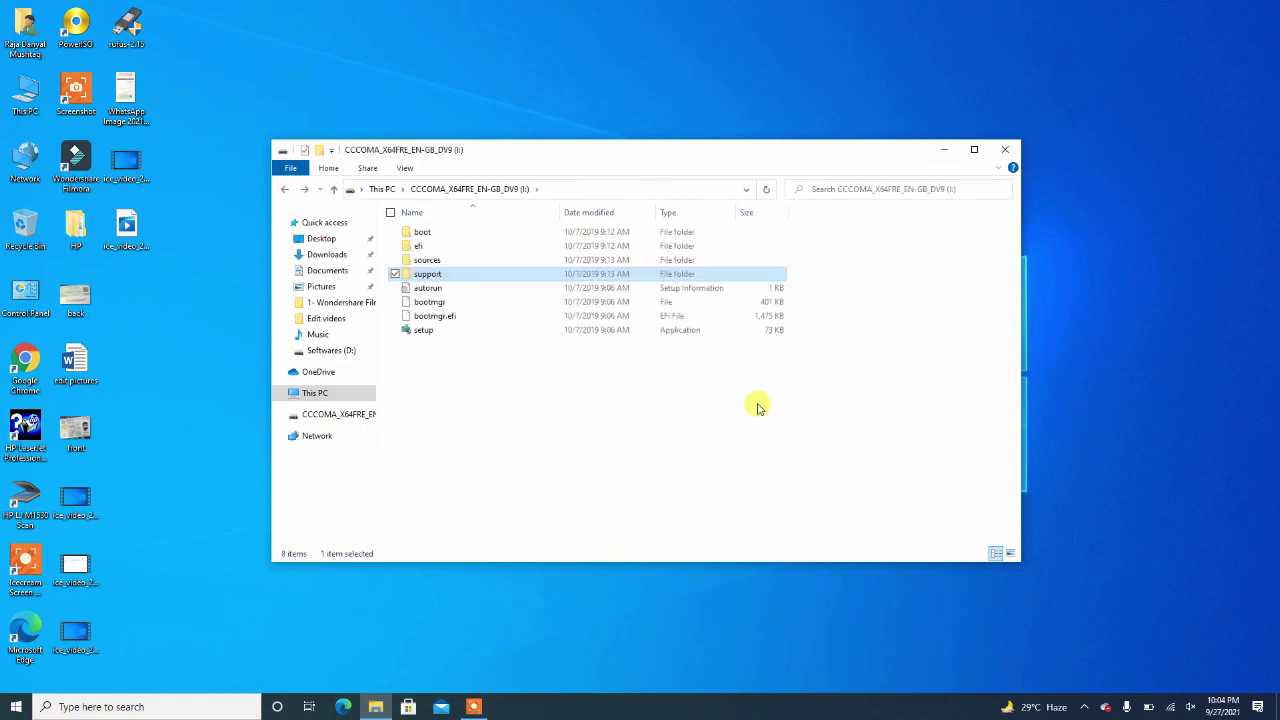
# Launch the setup application from the root of the USB drive
pyautogui.press('Down')
pyautogui.press('Down')
pyautogui.press('Down')
pyautogui.press('Down')
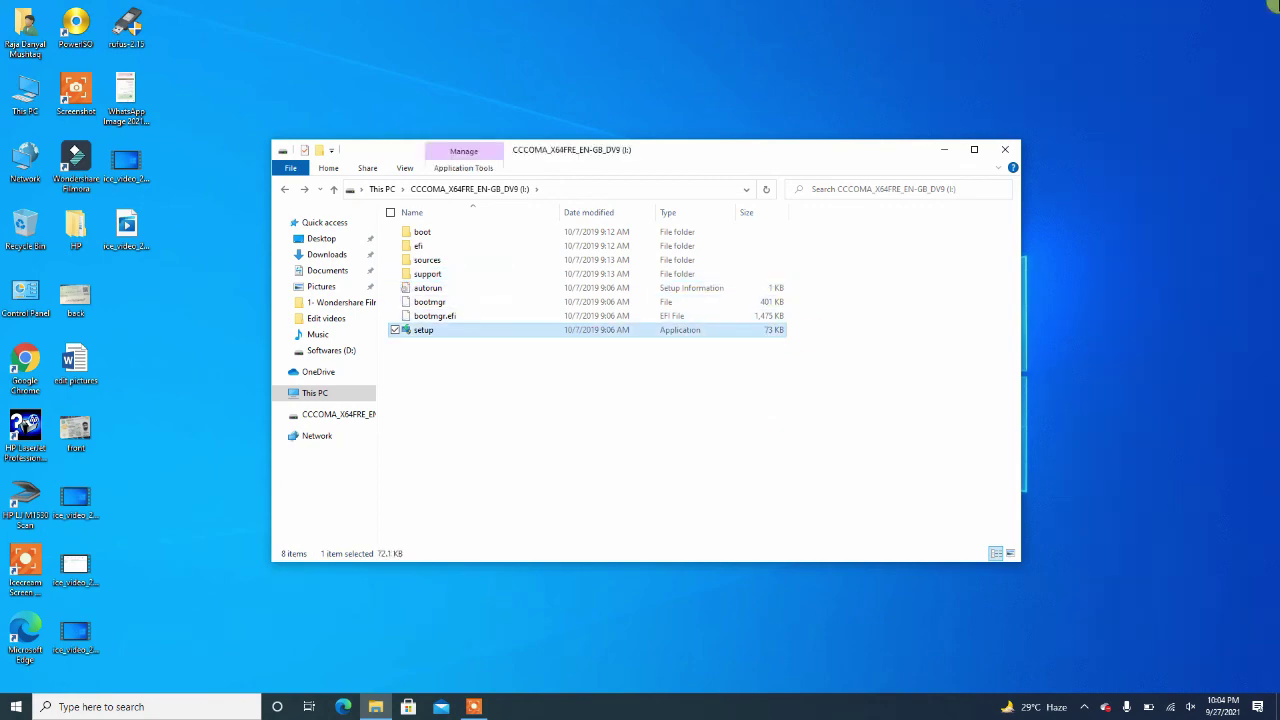
pyautogui.press('Return')
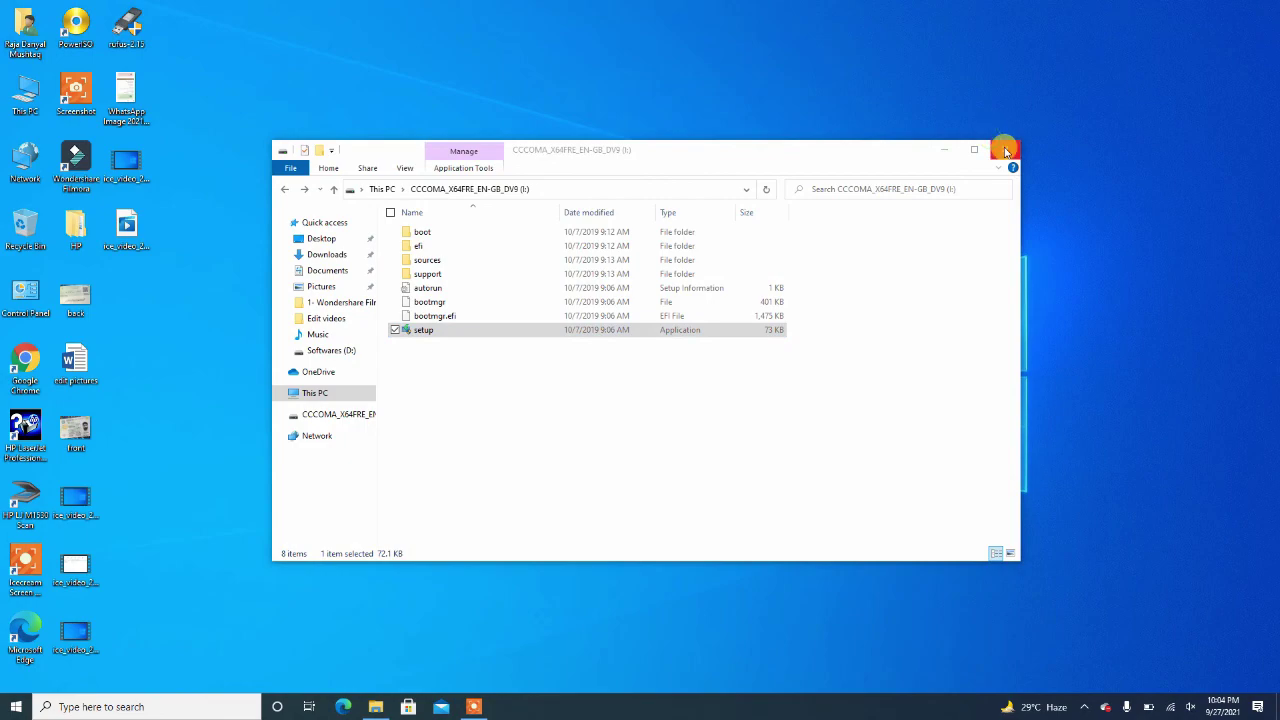